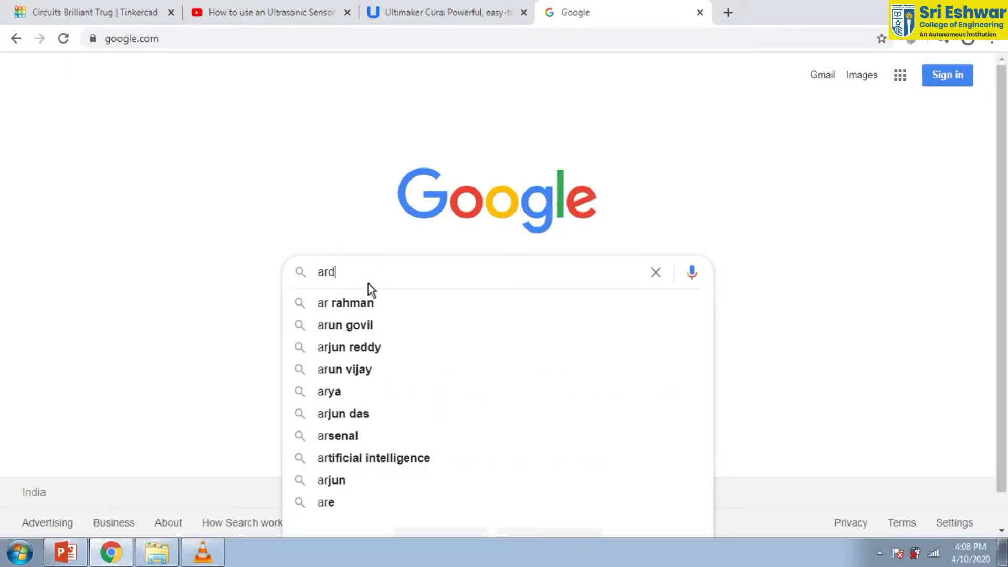
text(duino)
Step: Search Google for 'arduino' and open the official 'Arduino - Home' result
key(Return)
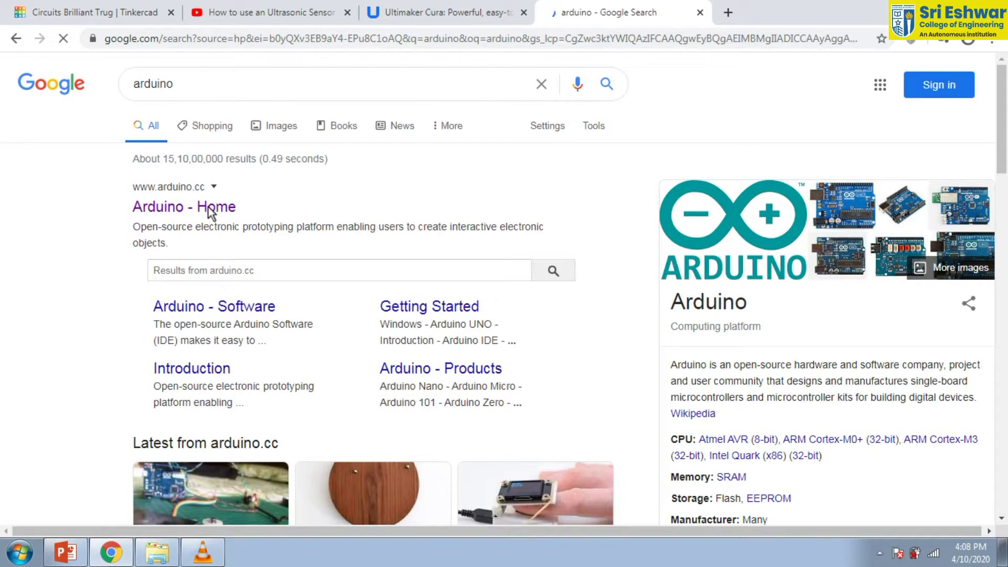
click(209, 207)
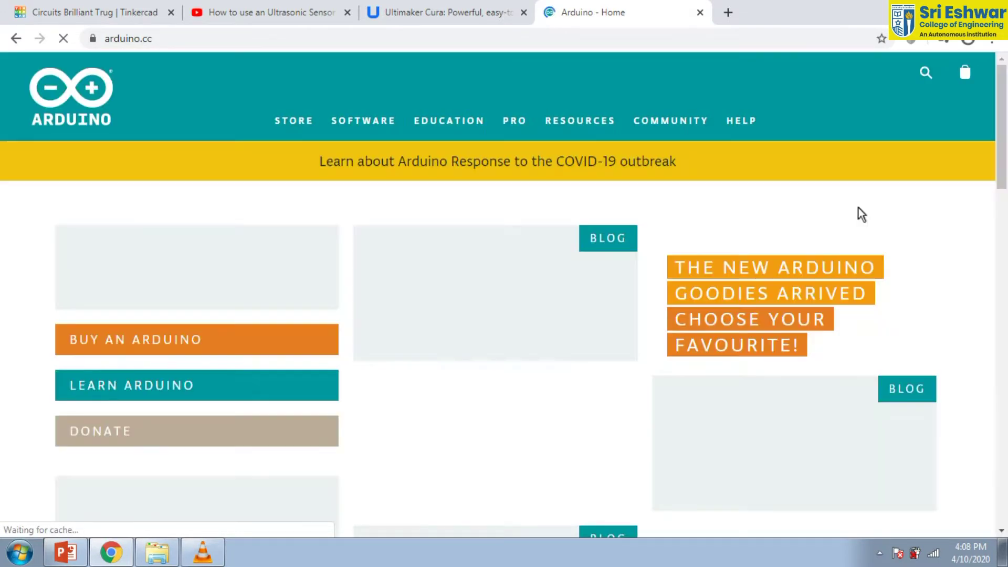
scroll(858, 208, down, 2)
scroll(858, 208, down, 3)
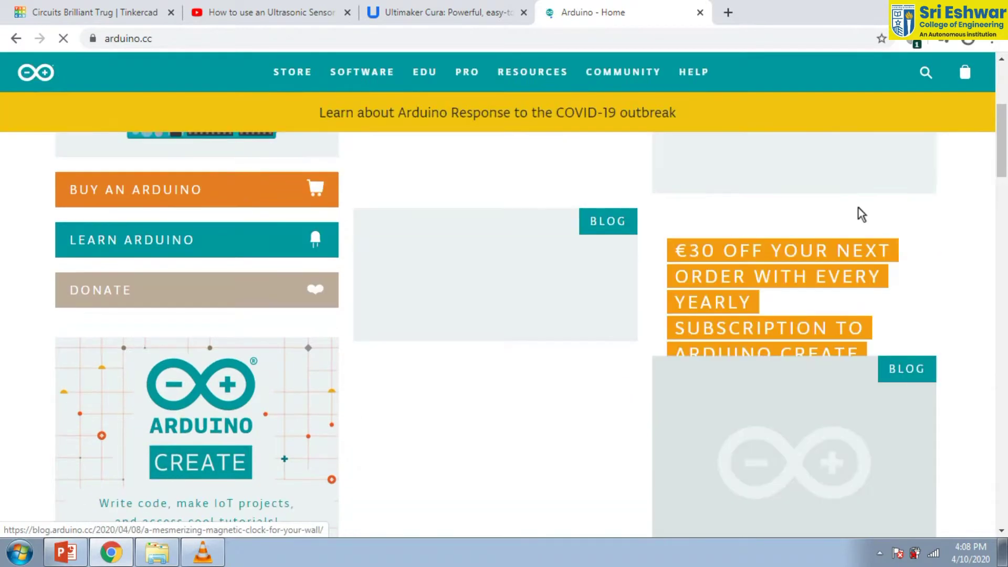
scroll(858, 209, down, 1)
scroll(827, 223, up, 1)
scroll(828, 223, up, 3)
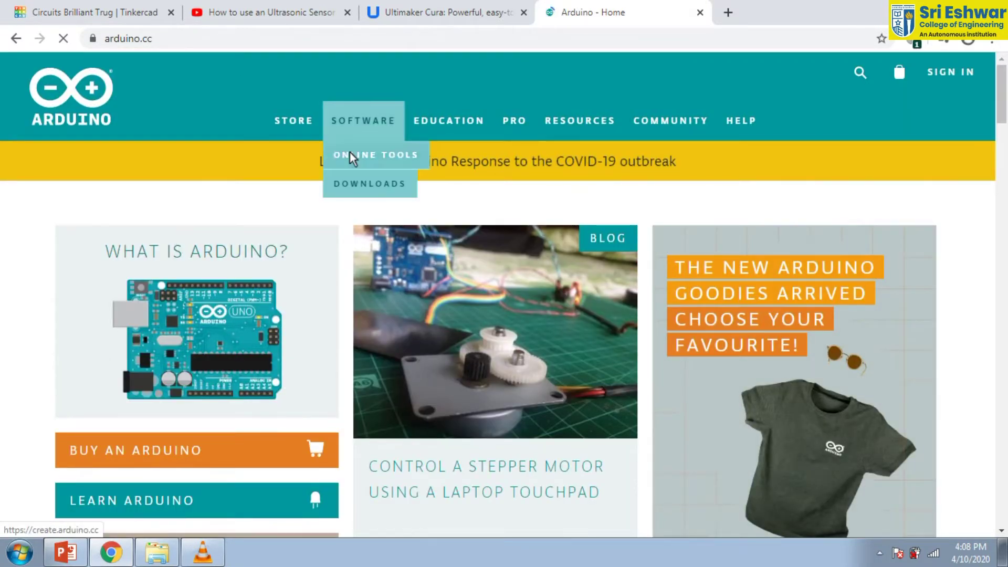
Step: Open the Software Downloads page from the arduino.cc home page
click(354, 190)
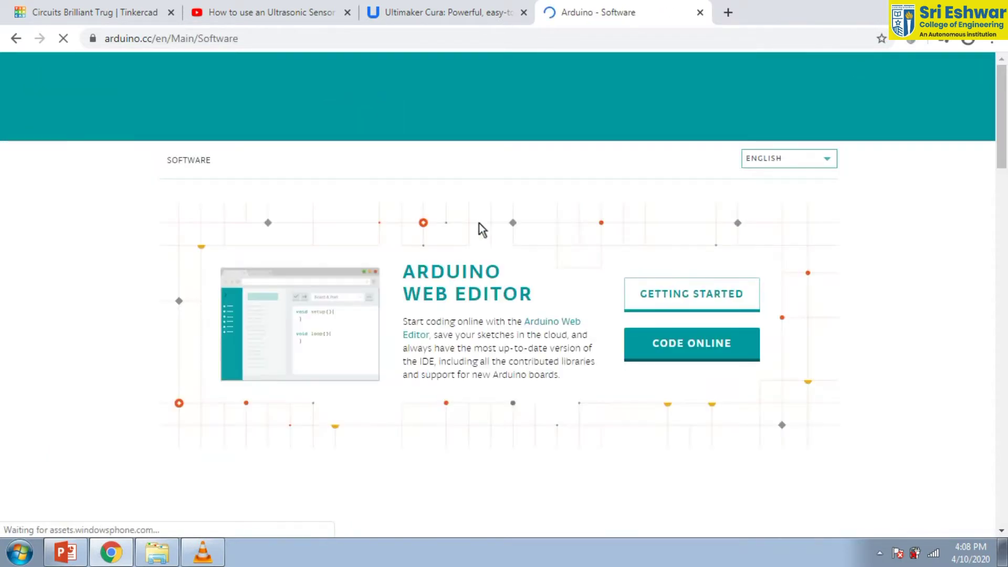
scroll(543, 248, down, 1)
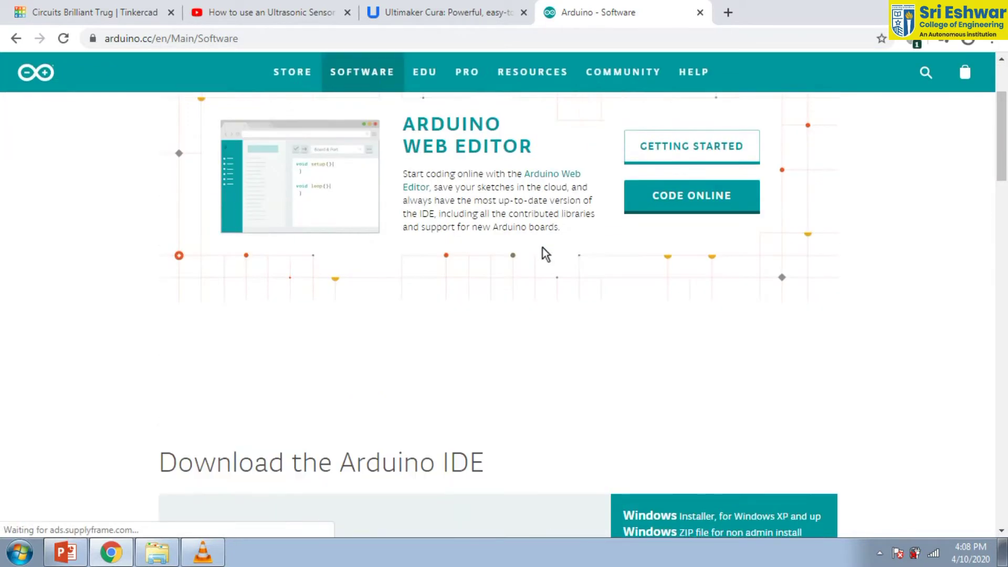
scroll(543, 250, down, 3)
scroll(542, 251, down, 2)
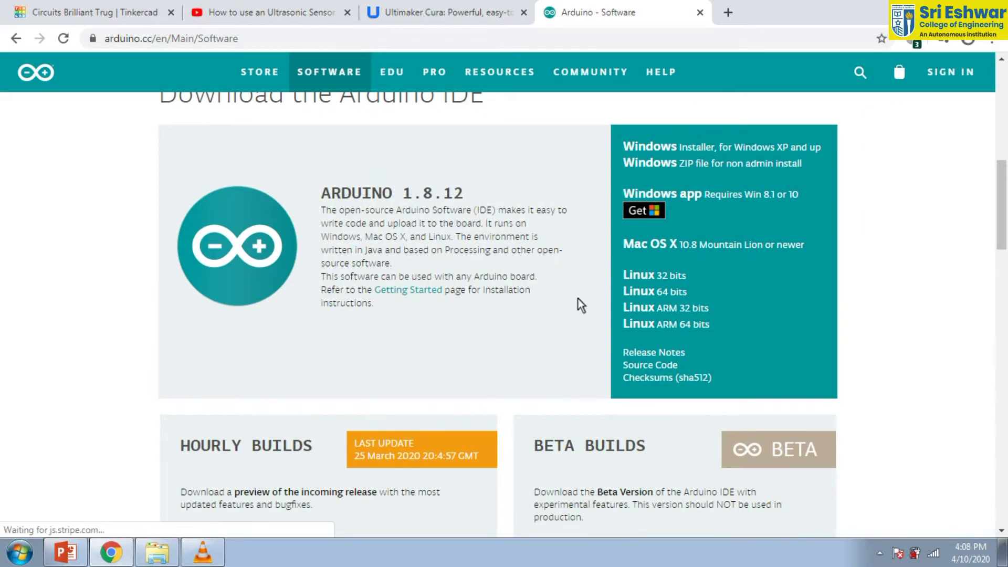
scroll(587, 341, down, 1)
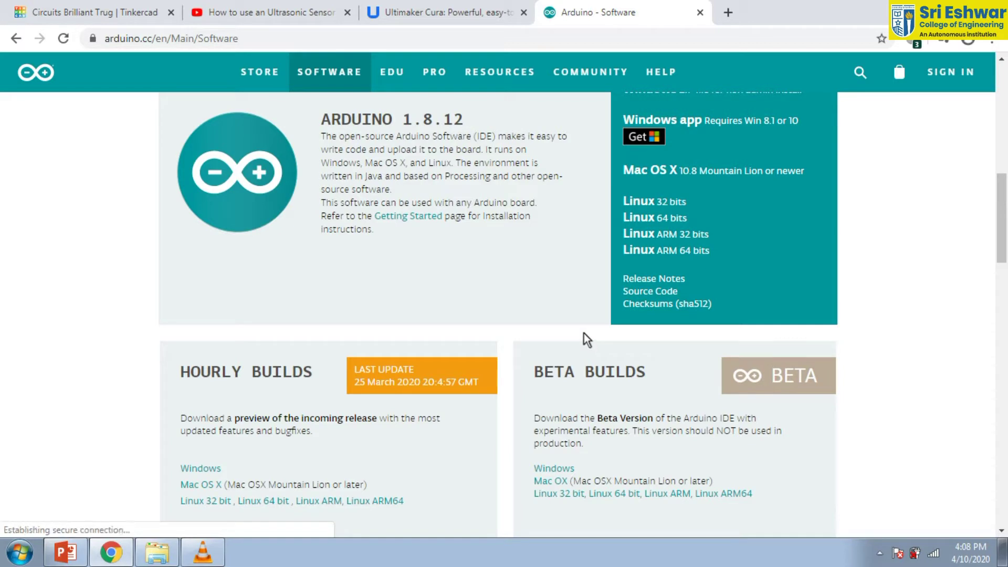
scroll(583, 332, up, 1)
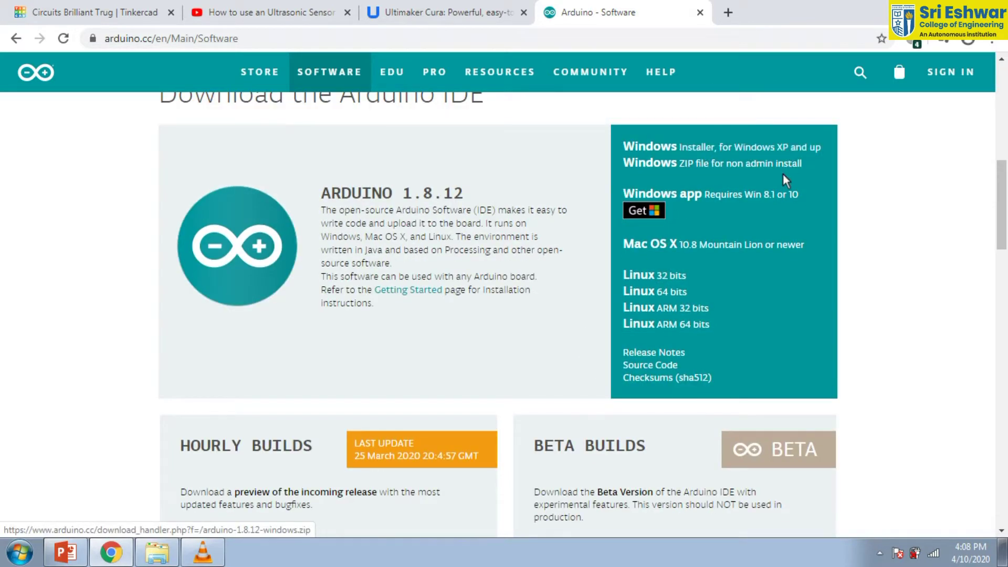
scroll(530, 240, down, 2)
scroll(509, 284, down, 1)
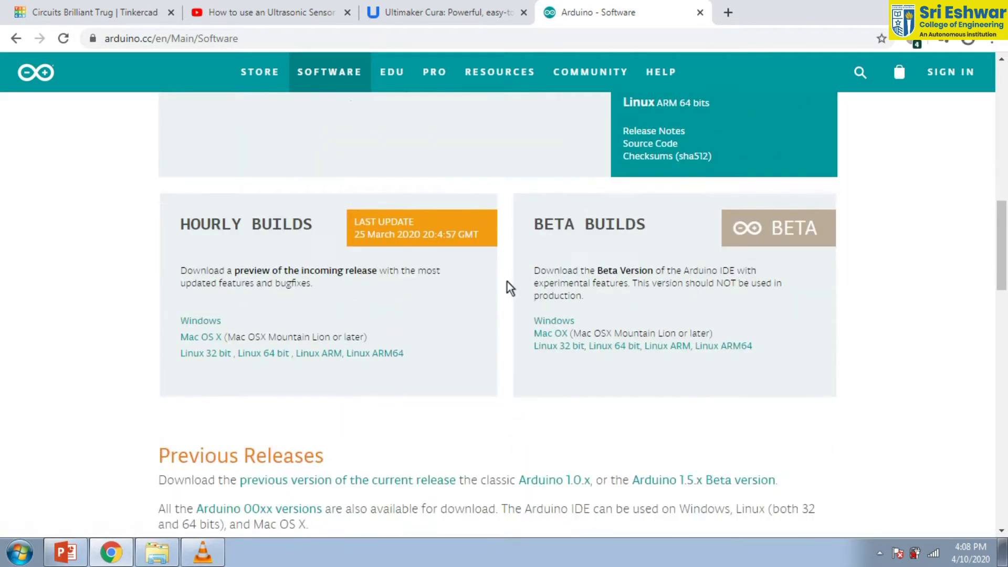
scroll(507, 285, down, 1)
scroll(507, 286, down, 2)
scroll(507, 288, down, 1)
scroll(506, 290, down, 1)
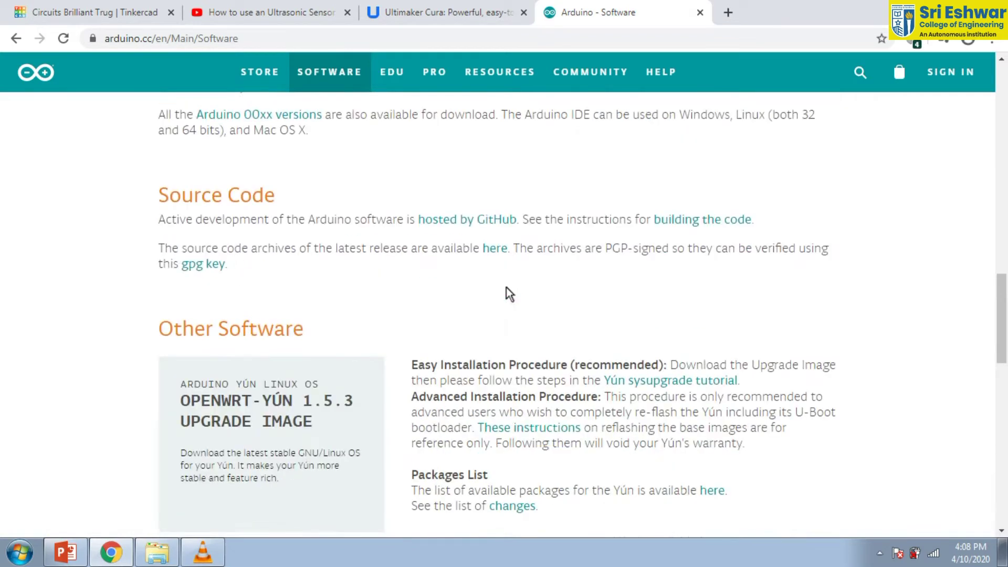
scroll(506, 292, down, 1)
scroll(506, 292, down, 3)
scroll(506, 291, down, 2)
scroll(506, 290, down, 2)
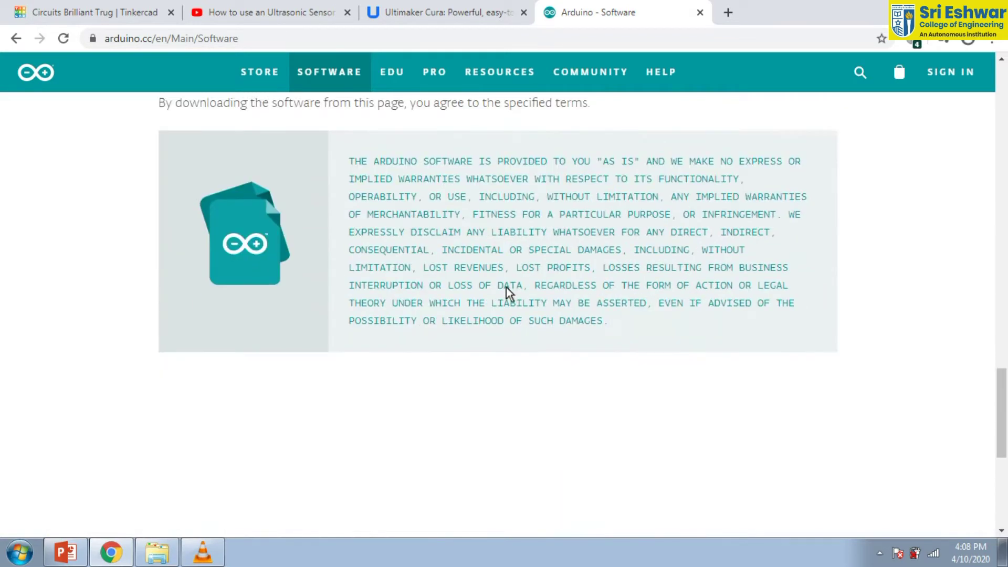
scroll(507, 290, down, 3)
scroll(506, 290, up, 5)
scroll(506, 290, up, 5)
scroll(507, 293, up, 5)
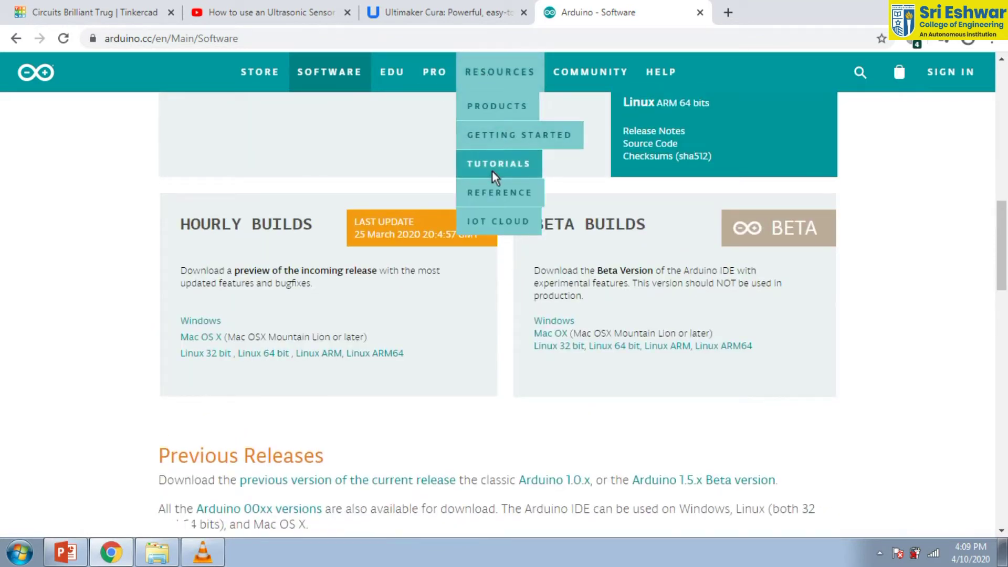
Step: Open the Arduino Tutorials page from the Resources menu
click(490, 167)
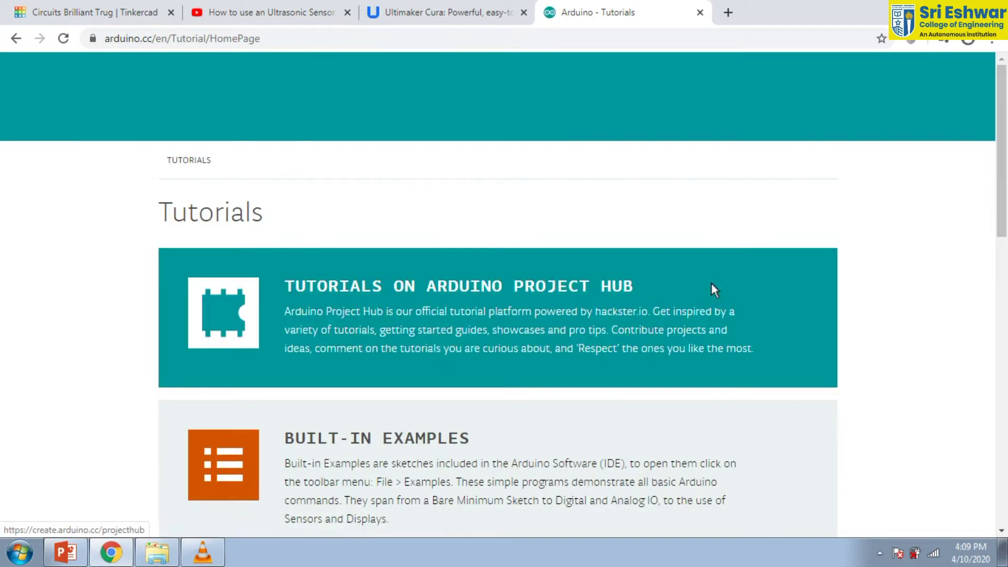
scroll(725, 286, down, 1)
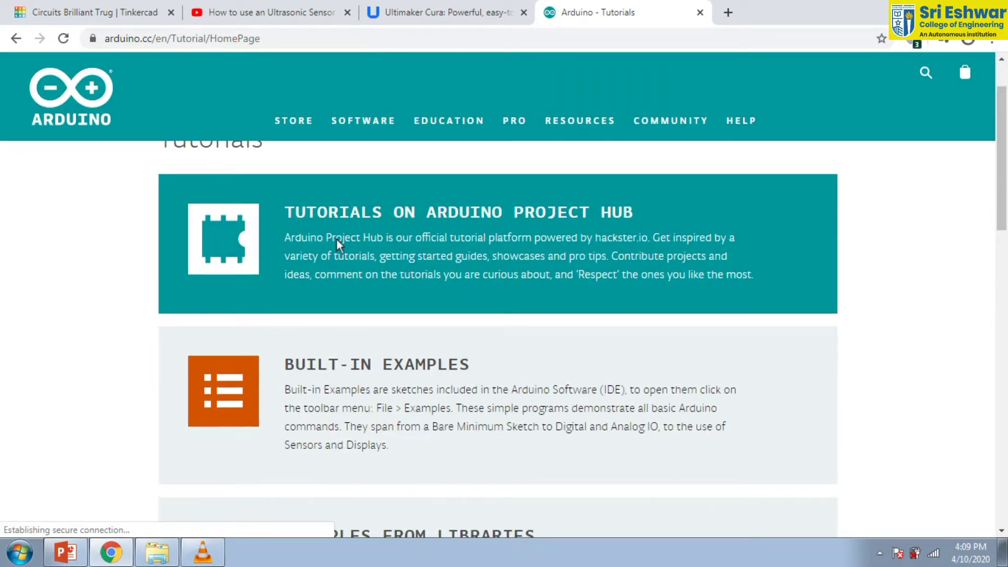
scroll(524, 452, down, 2)
scroll(733, 360, down, 1)
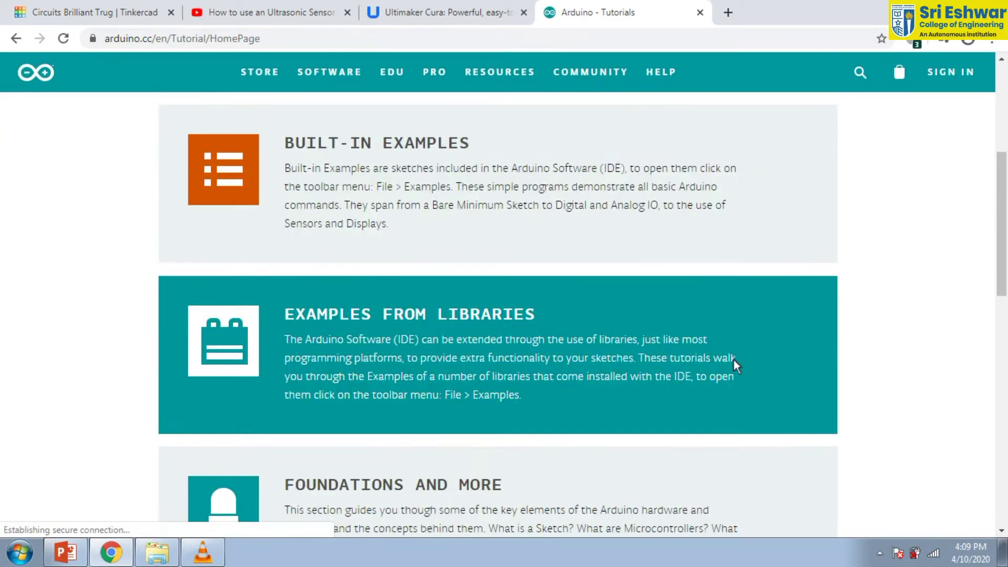
scroll(733, 360, down, 2)
scroll(753, 367, down, 1)
scroll(902, 367, down, 2)
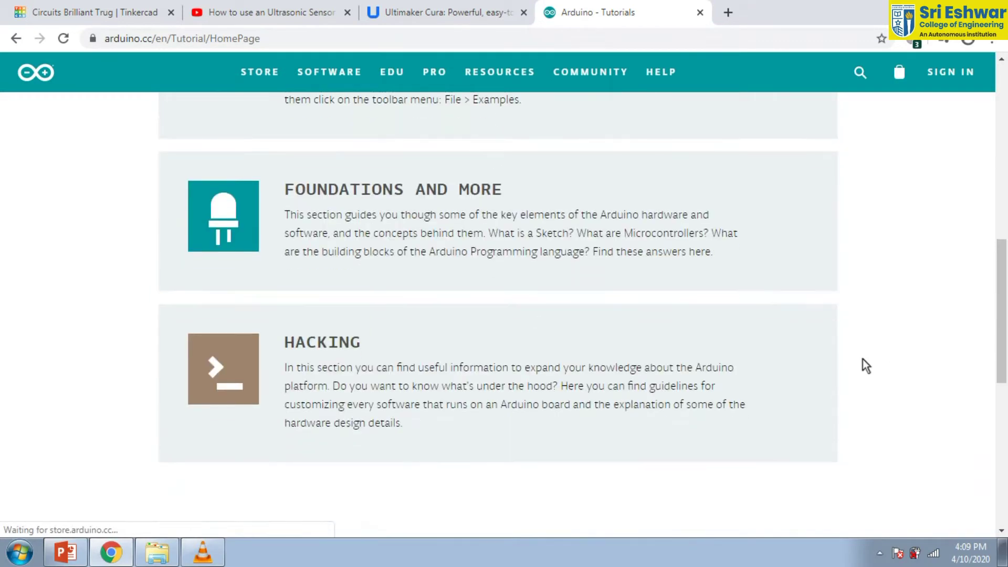
scroll(862, 361, down, 2)
scroll(850, 360, up, 2)
scroll(851, 360, up, 6)
scroll(851, 359, up, 2)
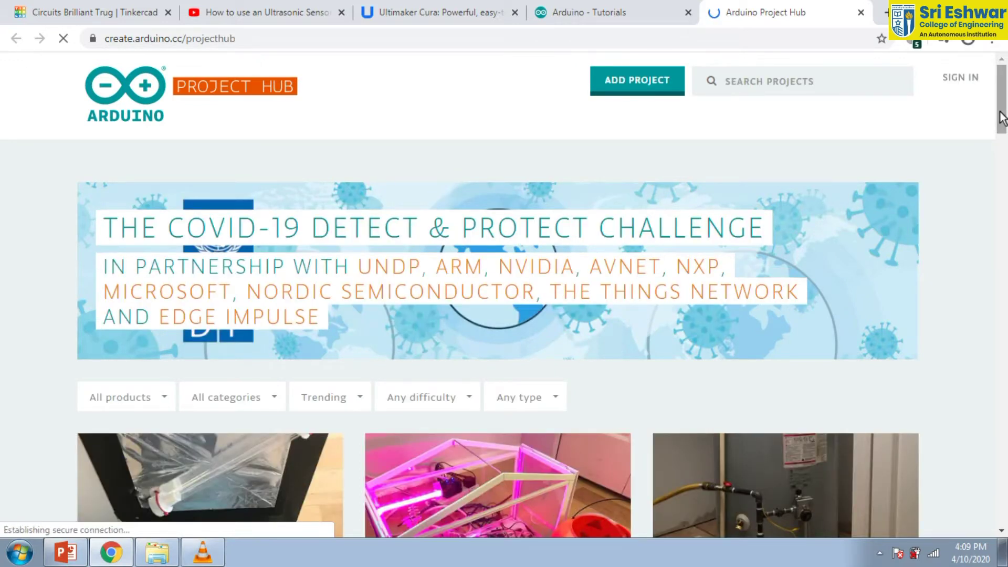
drag(1002, 117, 1003, 181)
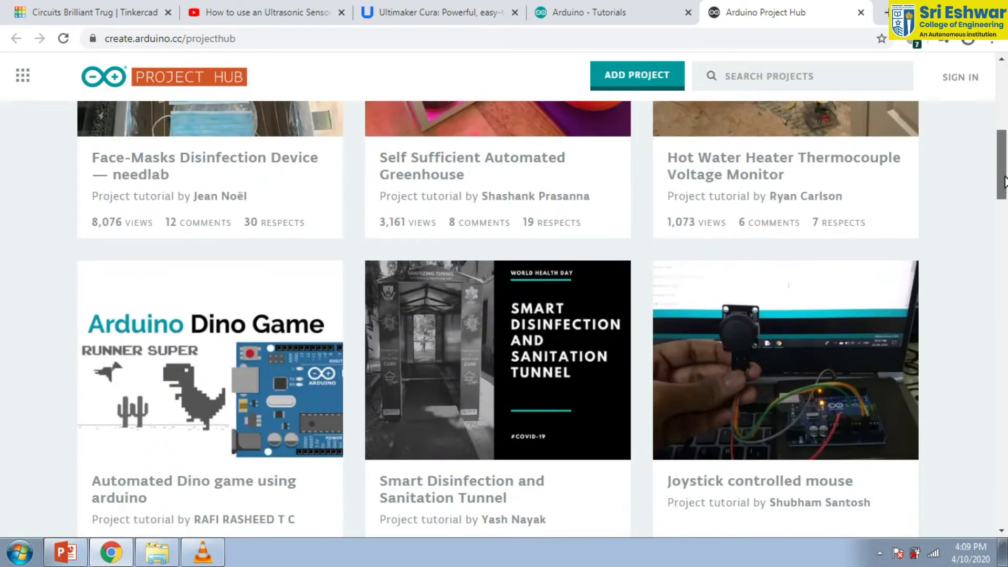
drag(1004, 181, 1005, 233)
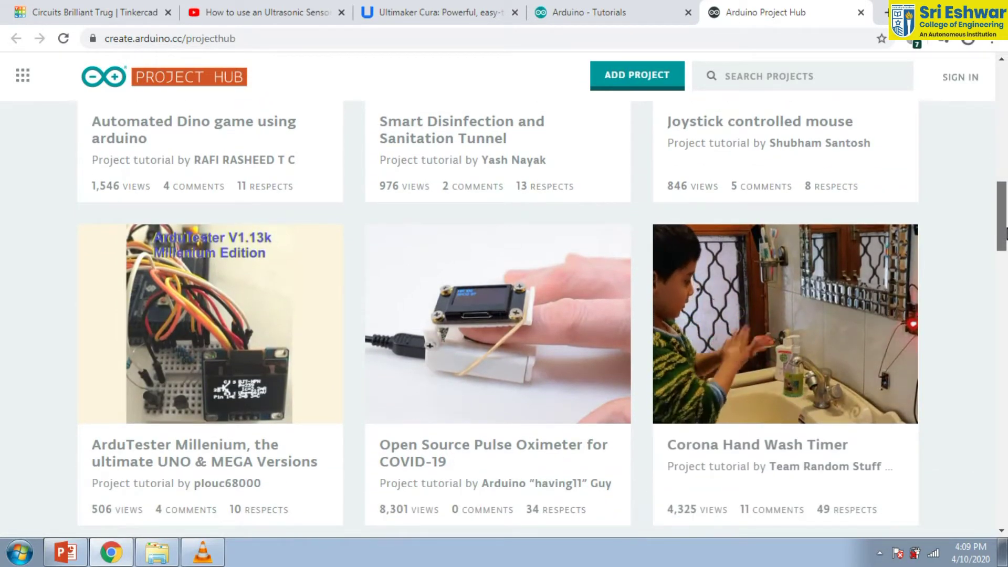
drag(1005, 232, 1005, 235)
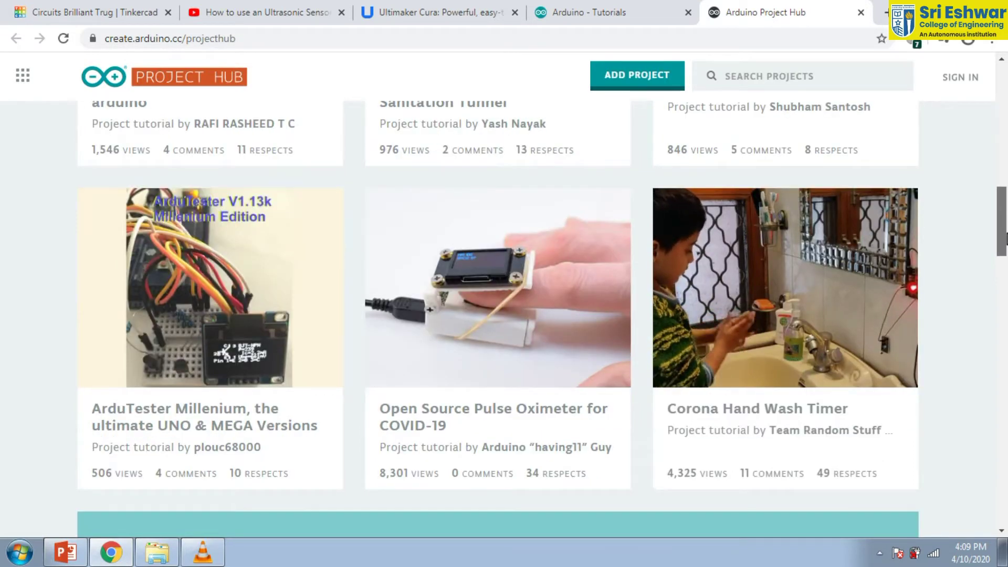
drag(1004, 234, 1002, 291)
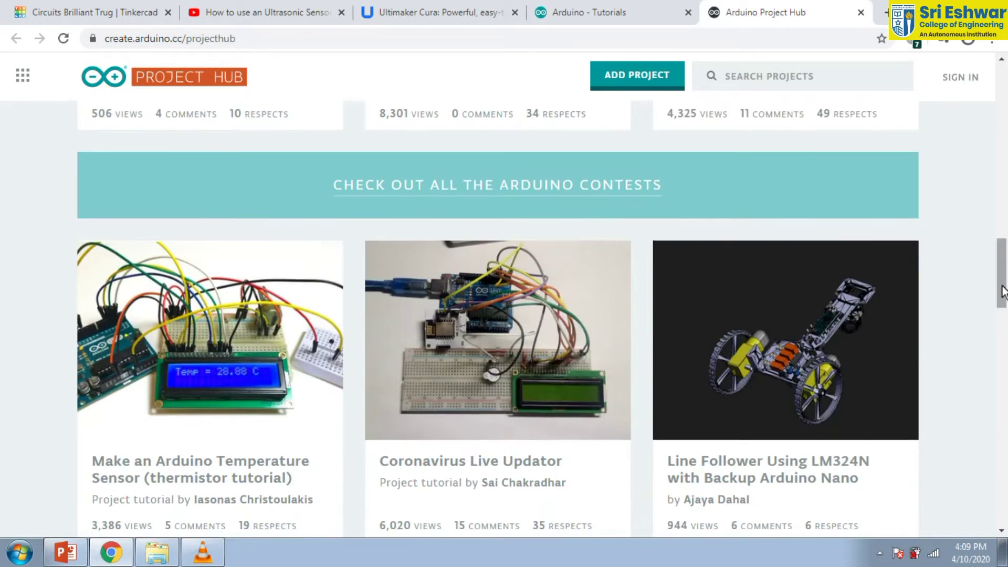
drag(1003, 282, 1005, 479)
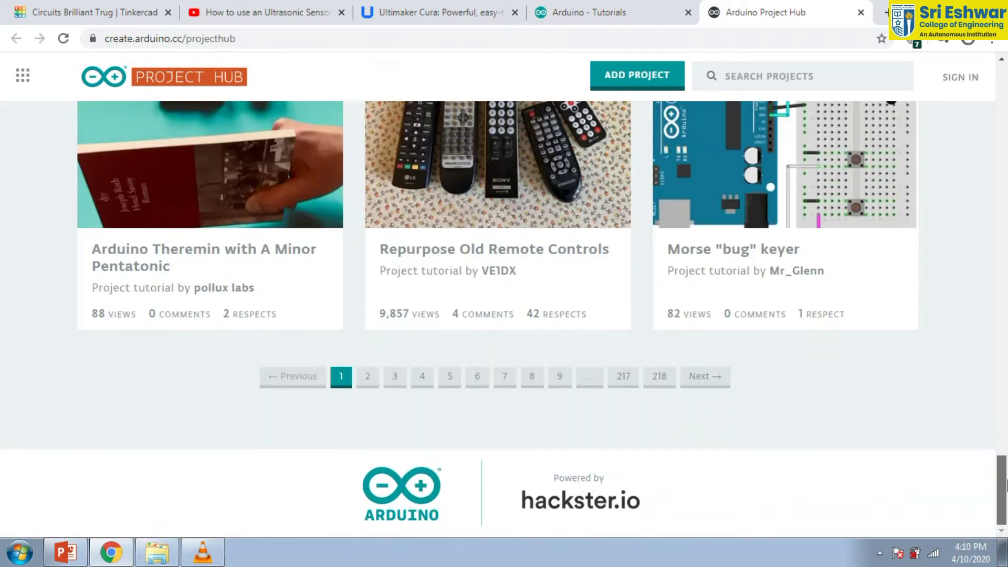
Step: Browse the Project Hub trending projects listing and go to page 2
click(366, 377)
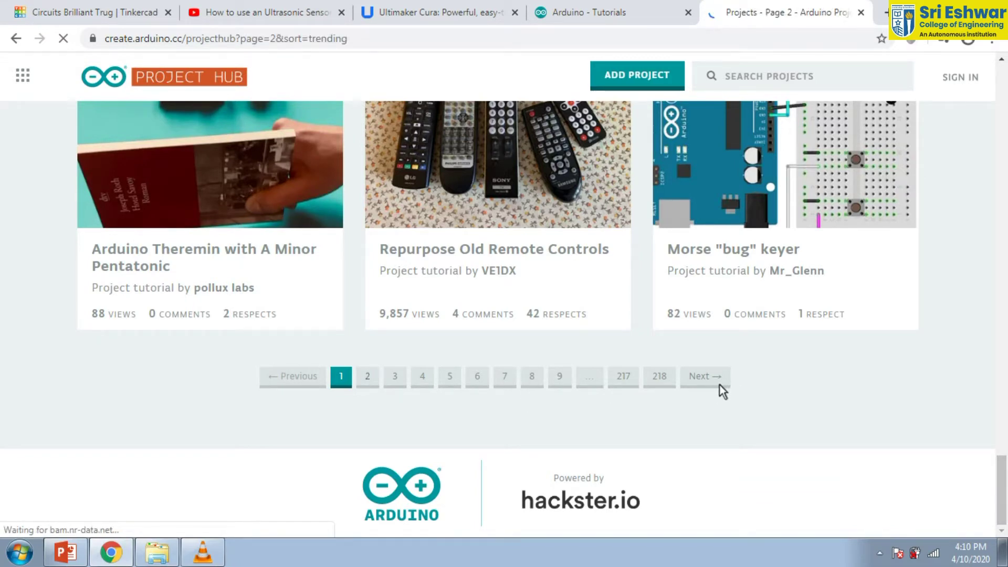
scroll(698, 381, down, 2)
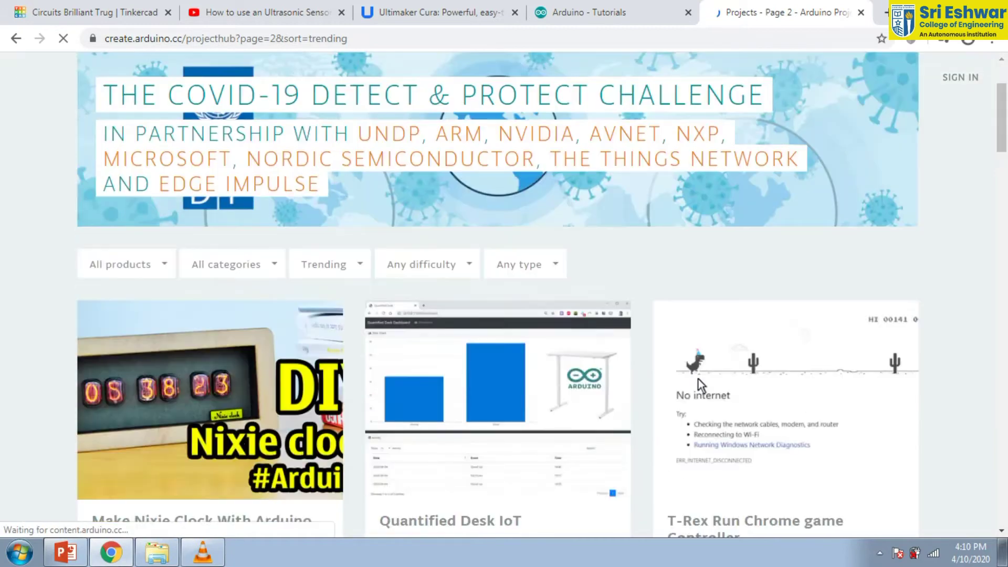
scroll(699, 378, down, 1)
scroll(699, 379, down, 1)
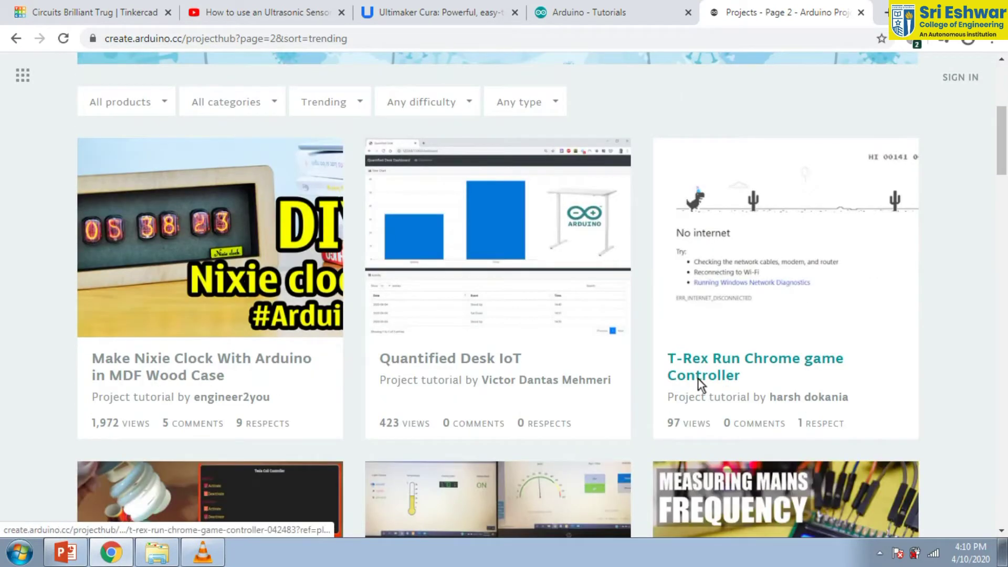
scroll(698, 379, down, 2)
scroll(697, 379, down, 1)
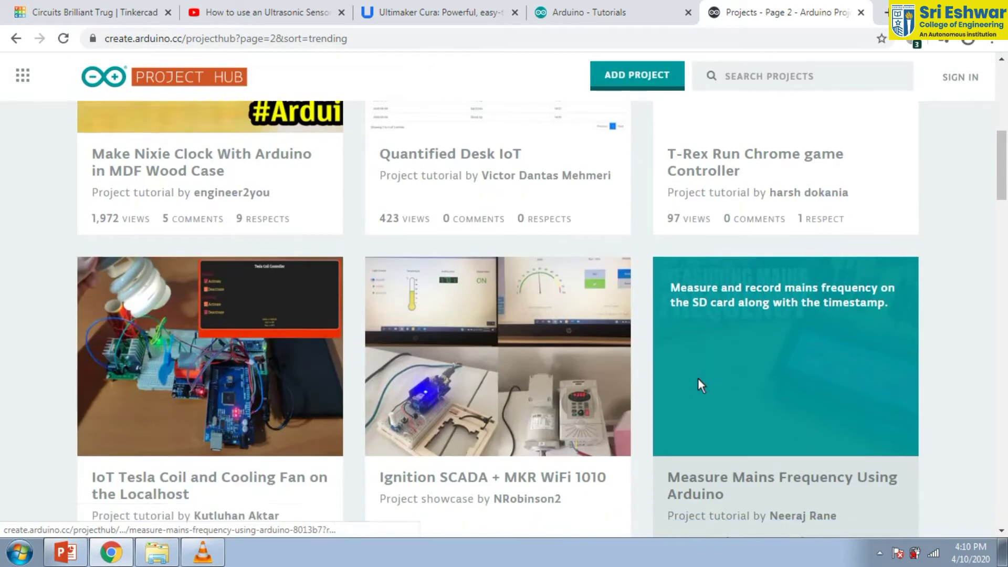
scroll(698, 379, down, 1)
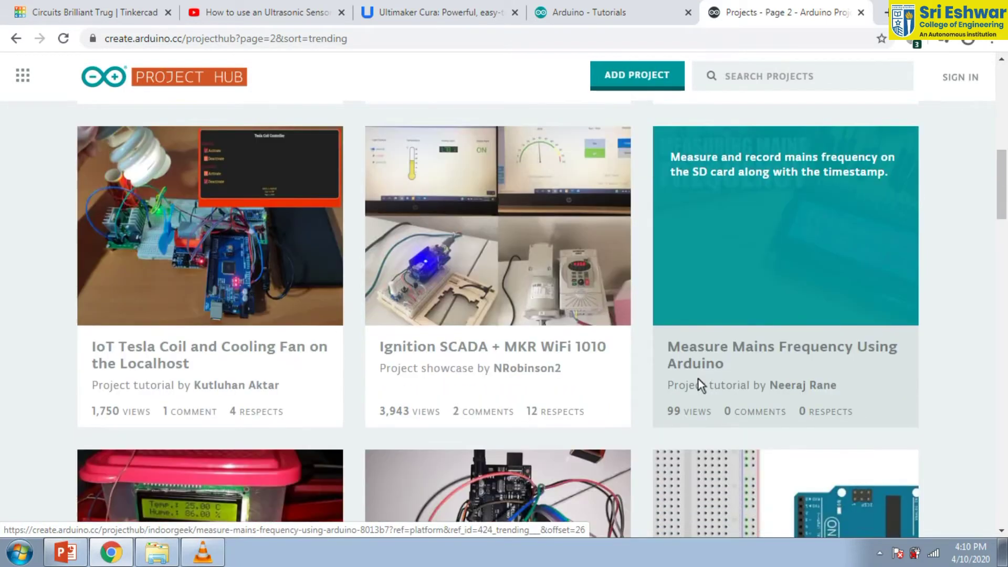
scroll(698, 379, down, 2)
scroll(699, 378, down, 2)
scroll(699, 378, down, 2)
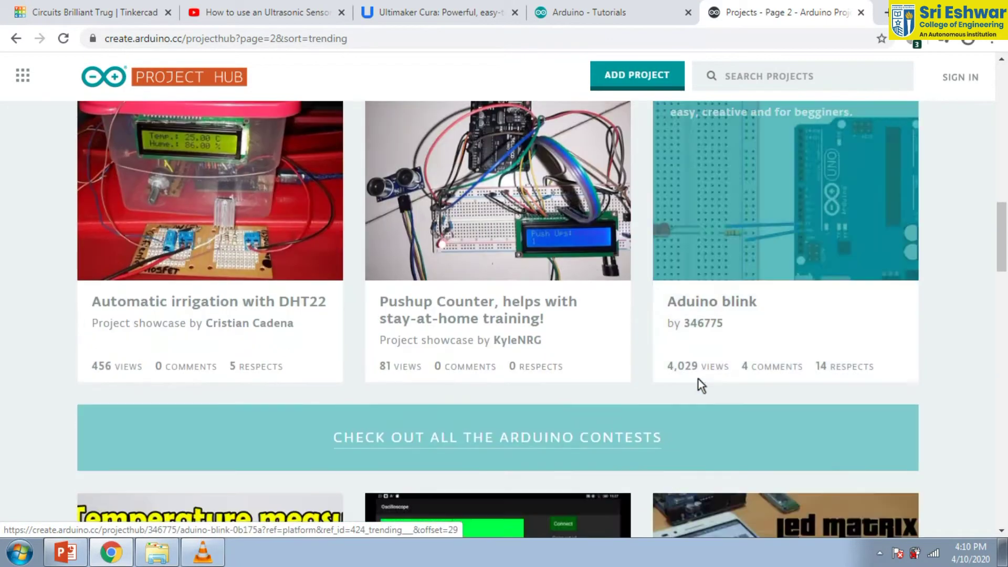
scroll(698, 379, down, 2)
scroll(697, 377, down, 1)
scroll(698, 378, down, 2)
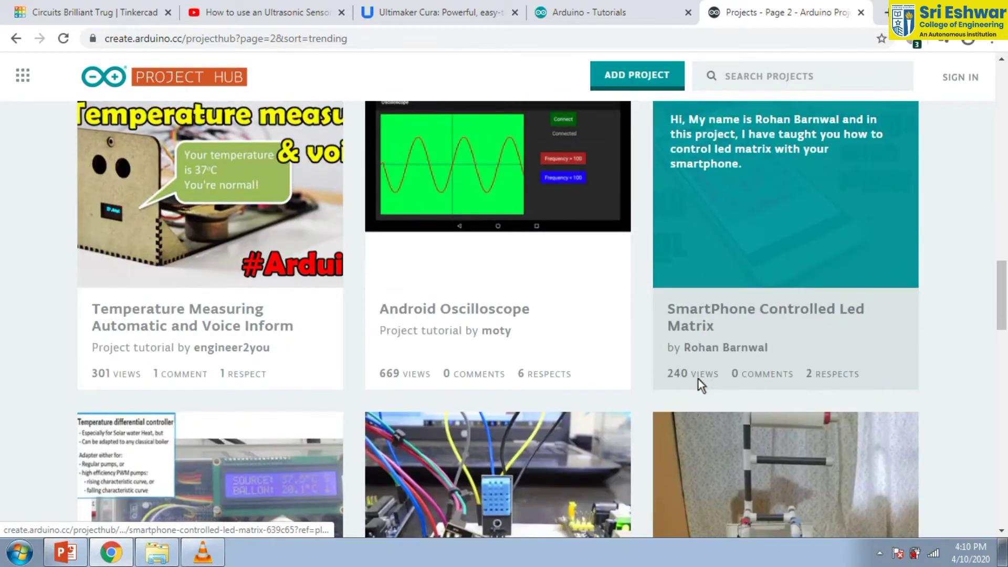
scroll(698, 379, down, 2)
scroll(698, 379, down, 3)
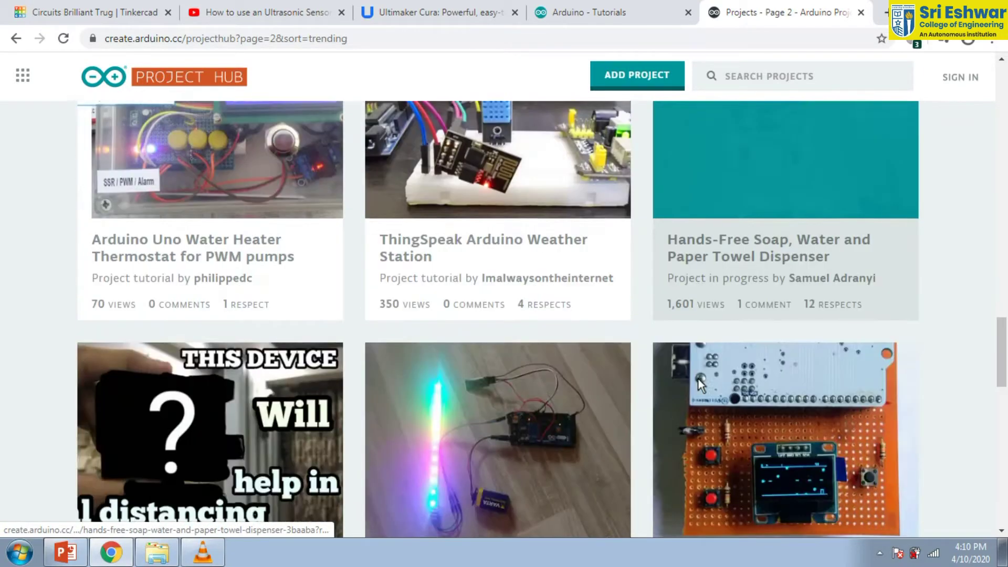
scroll(698, 378, down, 1)
scroll(698, 378, down, 3)
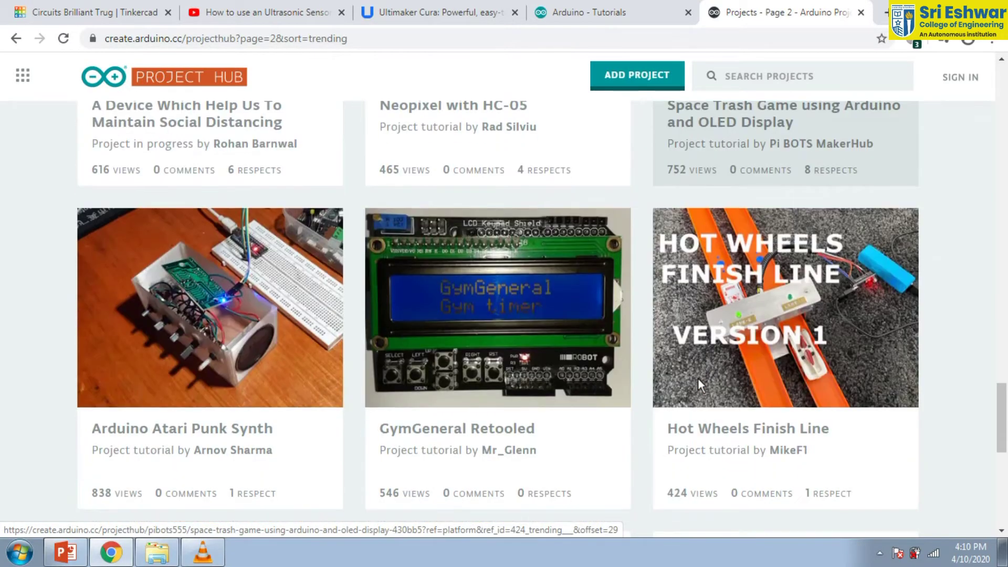
scroll(698, 379, down, 1)
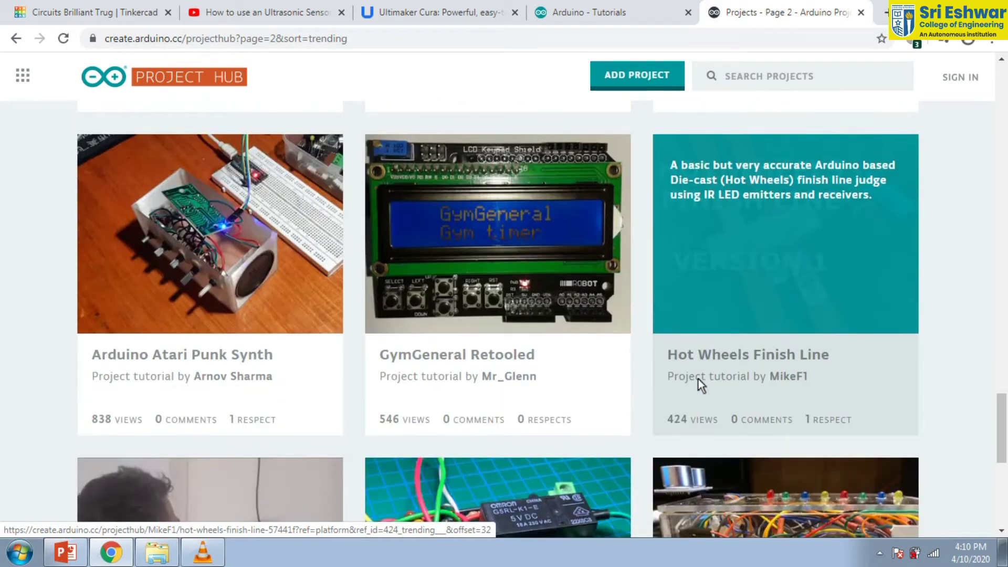
scroll(699, 379, down, 3)
scroll(699, 384, down, 2)
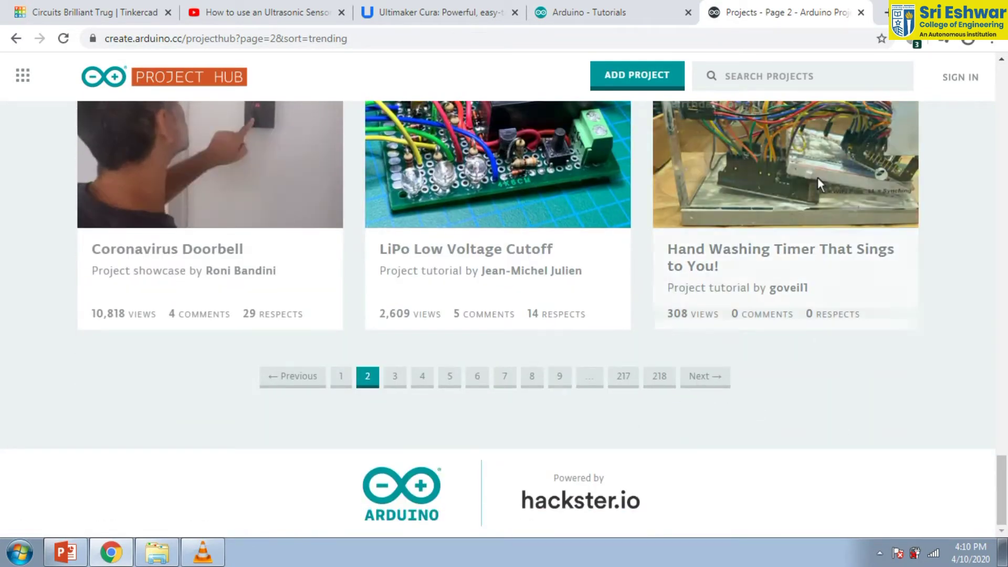
scroll(999, 349, up, 1)
scroll(999, 349, up, 5)
scroll(1006, 358, up, 5)
scroll(674, 228, up, 5)
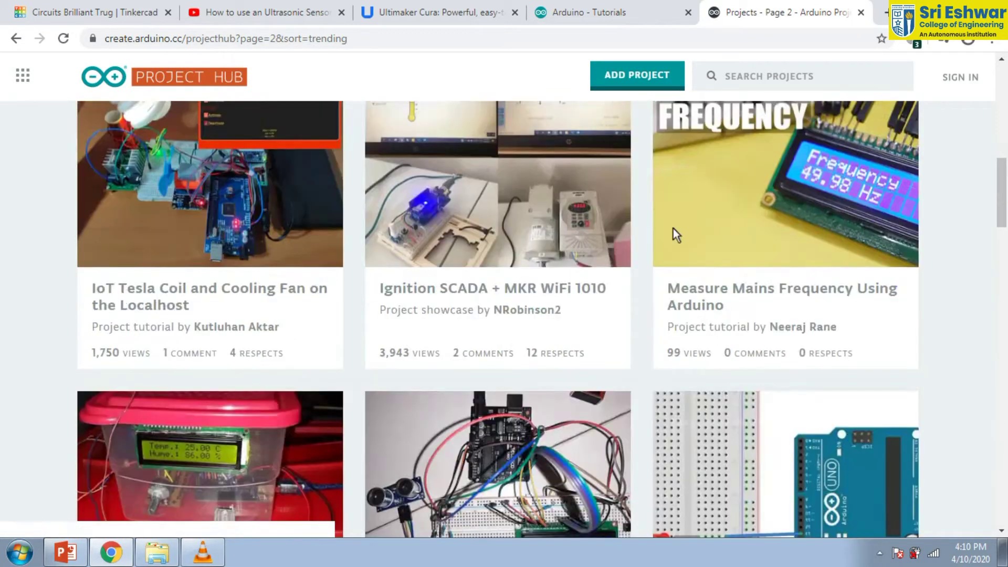
scroll(672, 228, up, 5)
Step: Return to the Project Hub home, then switch to the Arduino - Tutorials tab
click(16, 38)
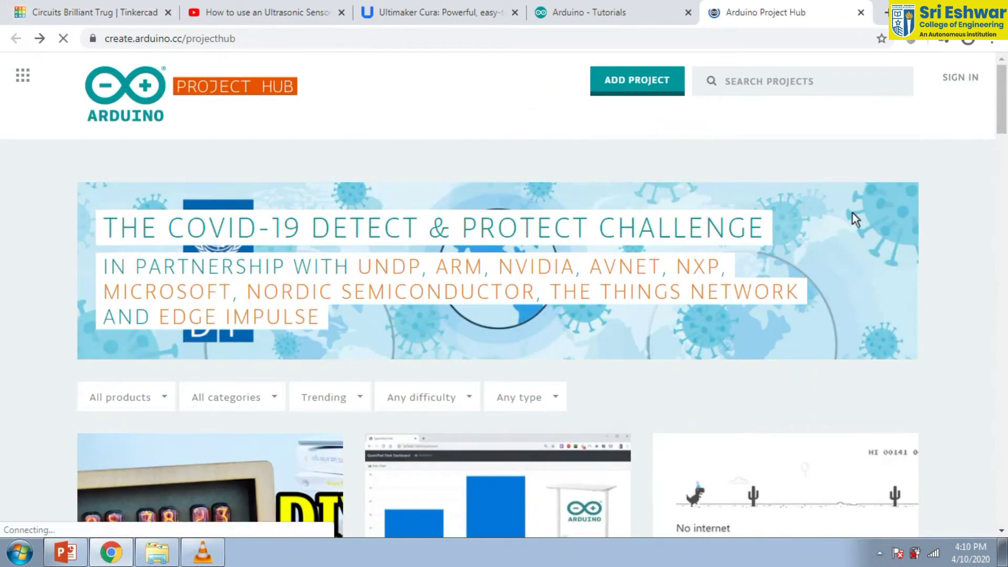
click(619, 19)
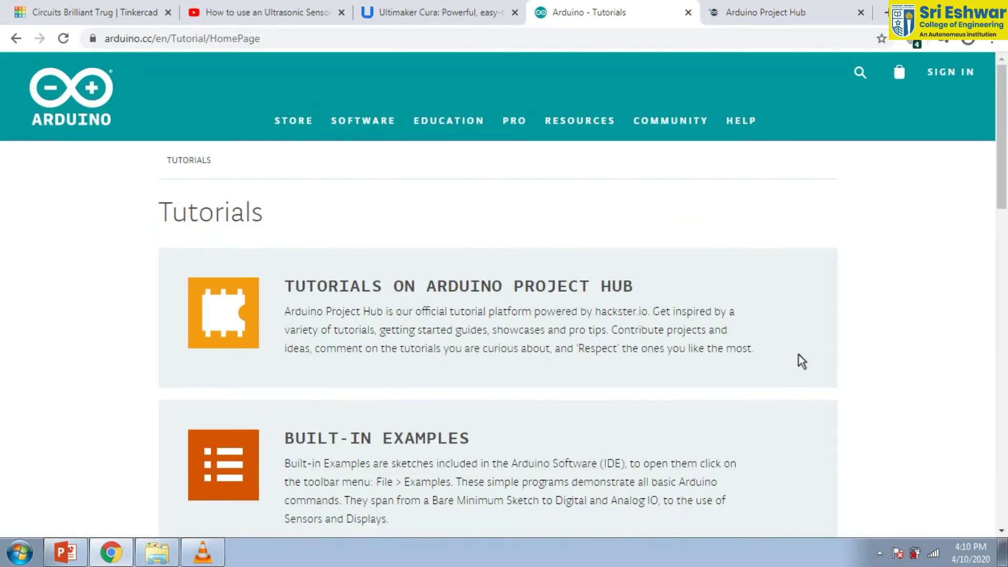
scroll(751, 347, down, 2)
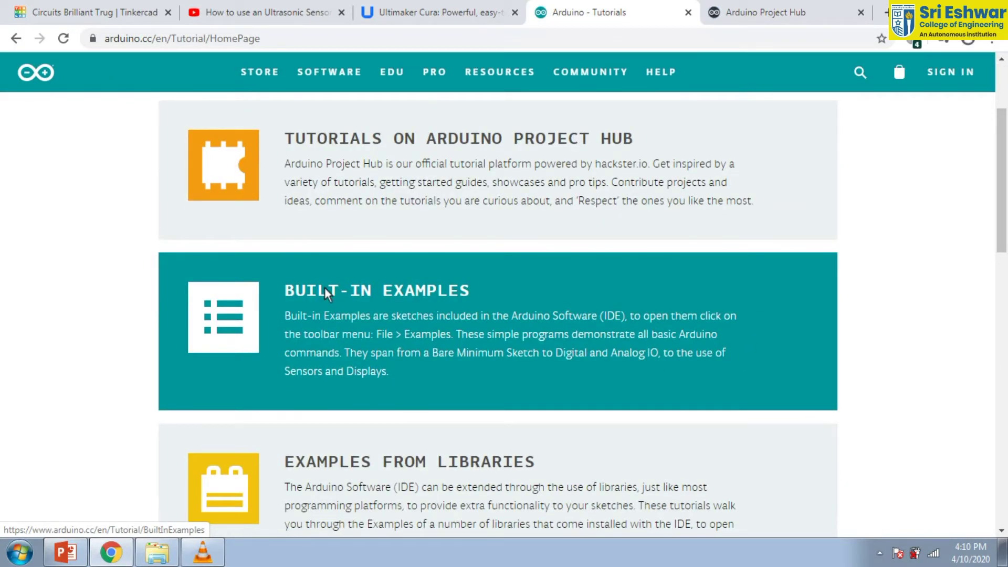
Step: Browse the Built-In Examples page, then open the Getting Started guide
click(324, 288)
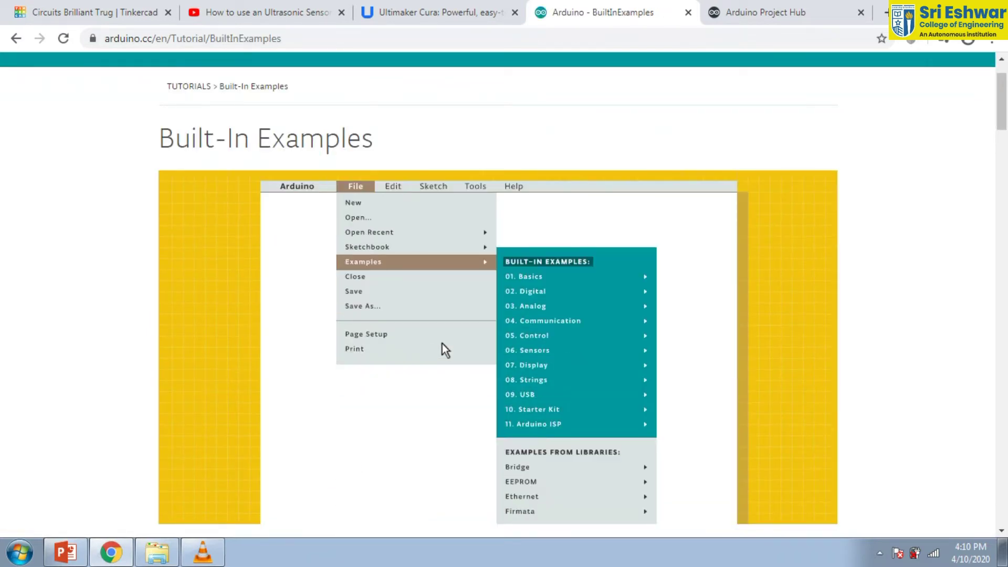
scroll(500, 355, down, 4)
scroll(501, 355, down, 4)
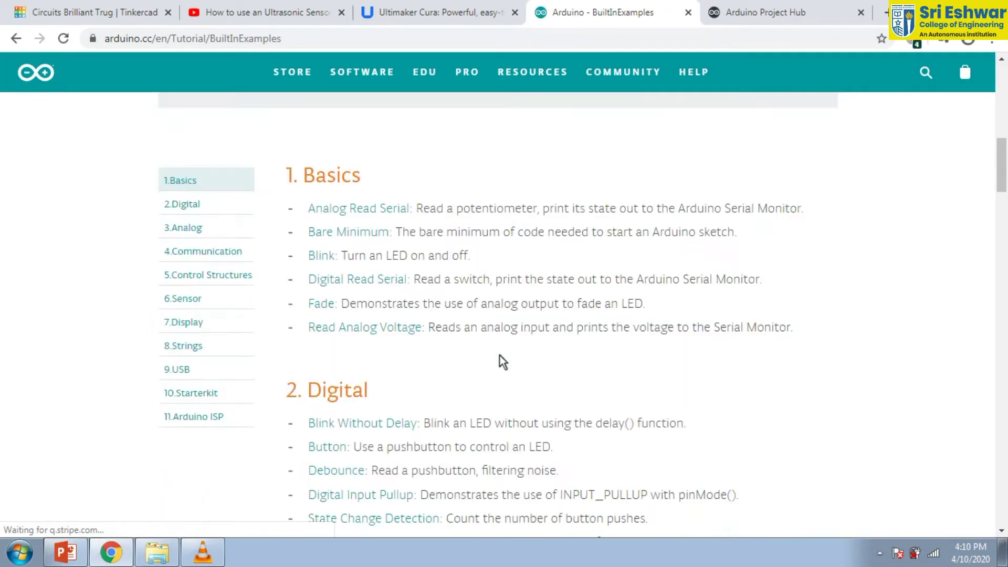
scroll(417, 331, down, 1)
scroll(414, 340, down, 3)
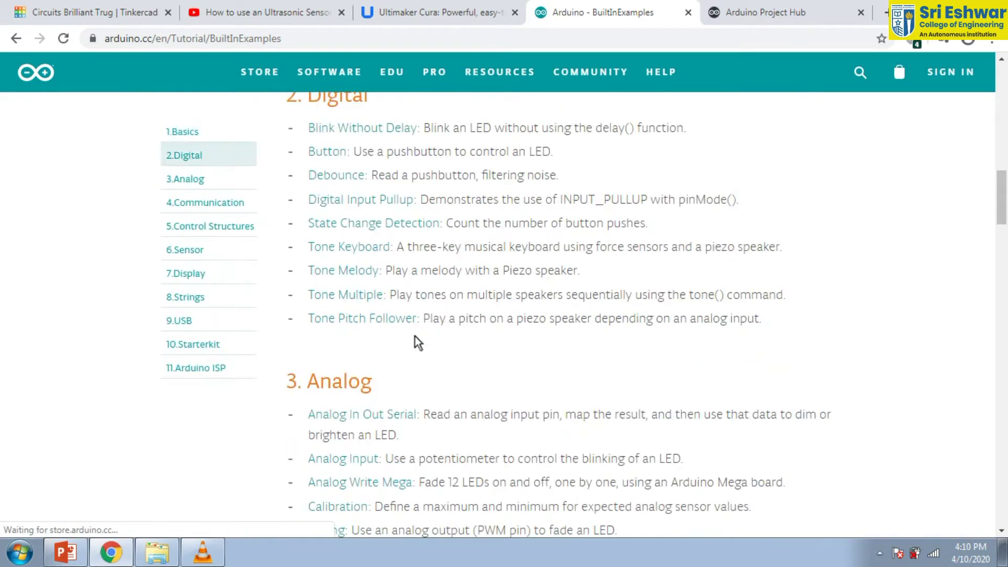
scroll(415, 339, down, 3)
scroll(415, 338, down, 3)
scroll(415, 338, down, 1)
scroll(415, 339, down, 4)
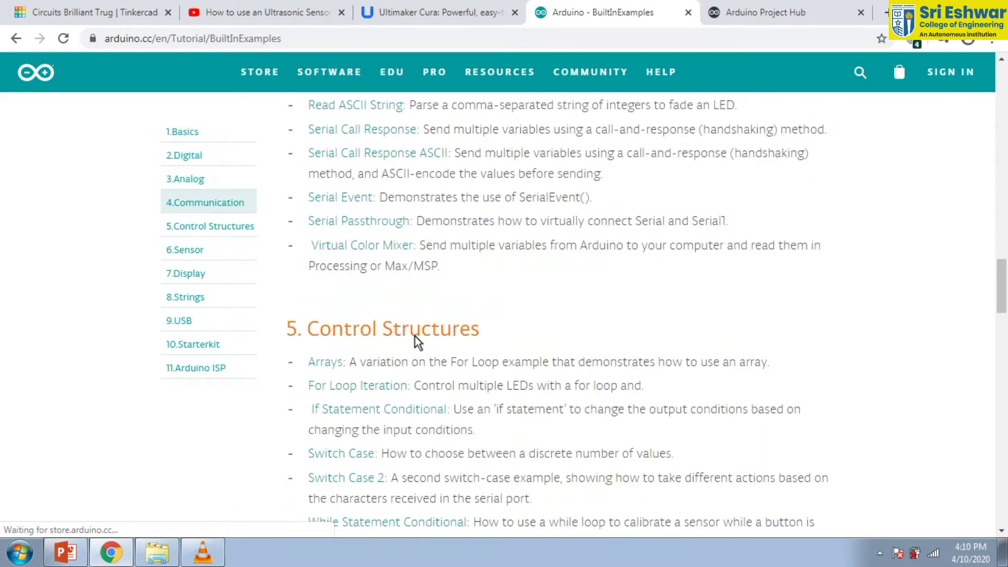
scroll(415, 336, down, 2)
scroll(415, 336, down, 1)
scroll(415, 336, down, 1)
scroll(415, 336, down, 1)
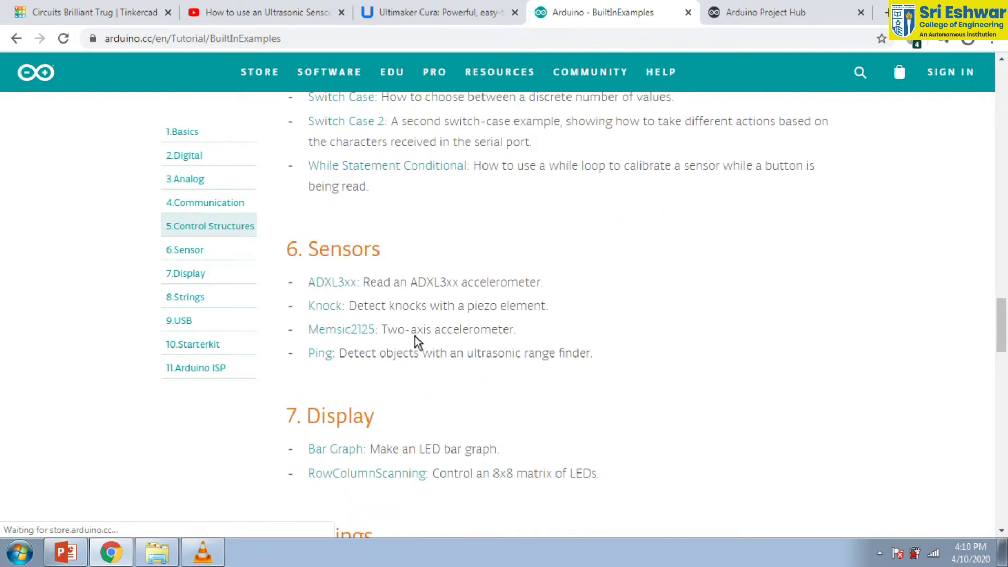
scroll(415, 339, down, 1)
scroll(348, 349, down, 2)
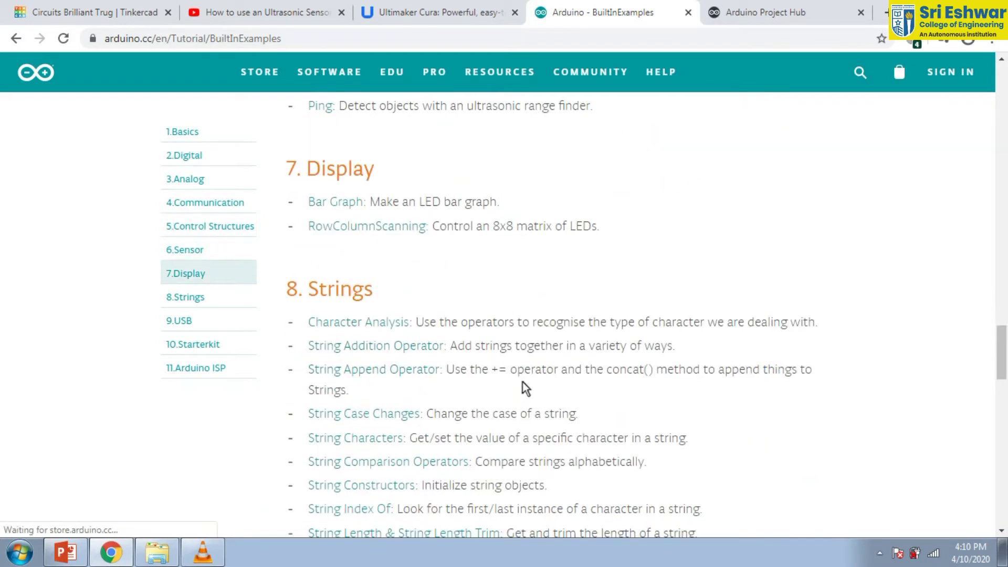
scroll(522, 382, down, 1)
scroll(519, 385, down, 3)
scroll(519, 385, down, 1)
scroll(519, 386, down, 2)
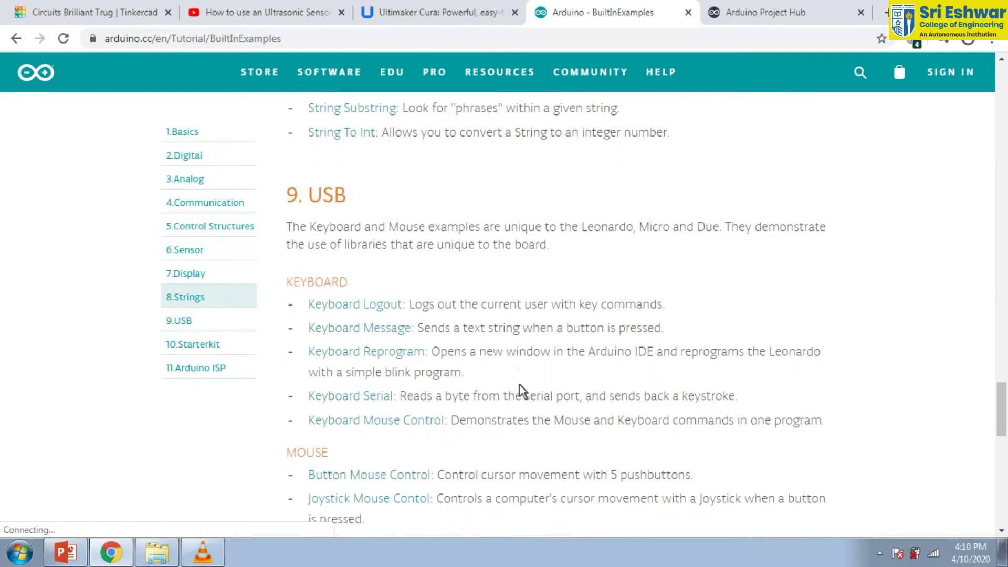
scroll(520, 385, down, 1)
scroll(520, 385, down, 1)
scroll(519, 385, down, 2)
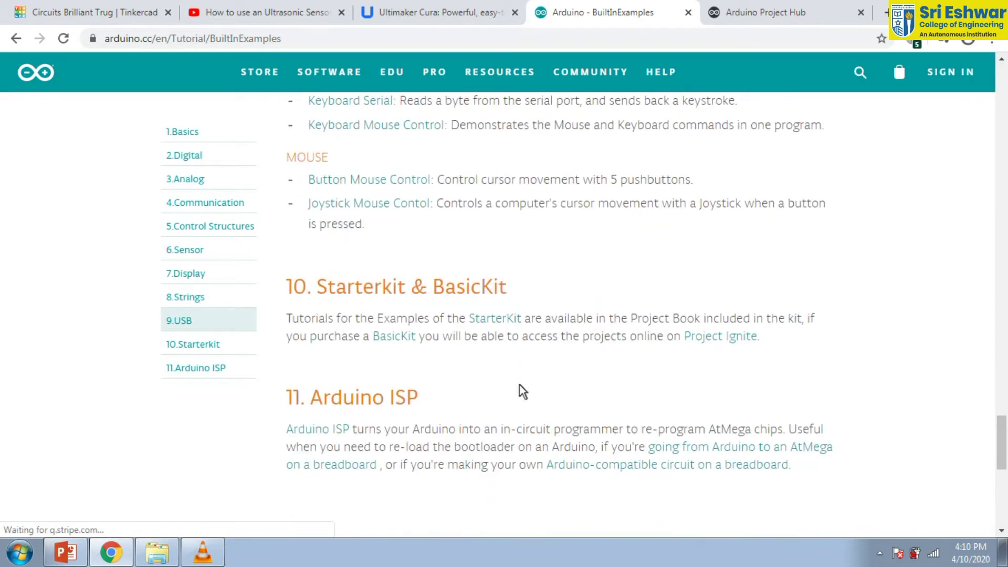
scroll(527, 381, down, 3)
scroll(526, 380, down, 2)
scroll(691, 279, up, 5)
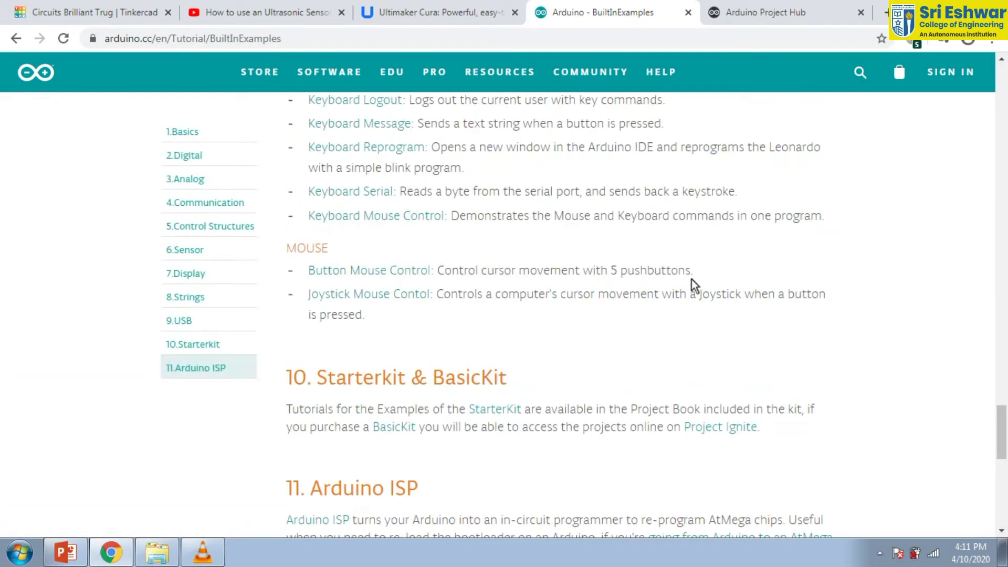
scroll(686, 274, up, 8)
scroll(680, 277, up, 8)
scroll(665, 281, up, 5)
scroll(655, 258, up, 5)
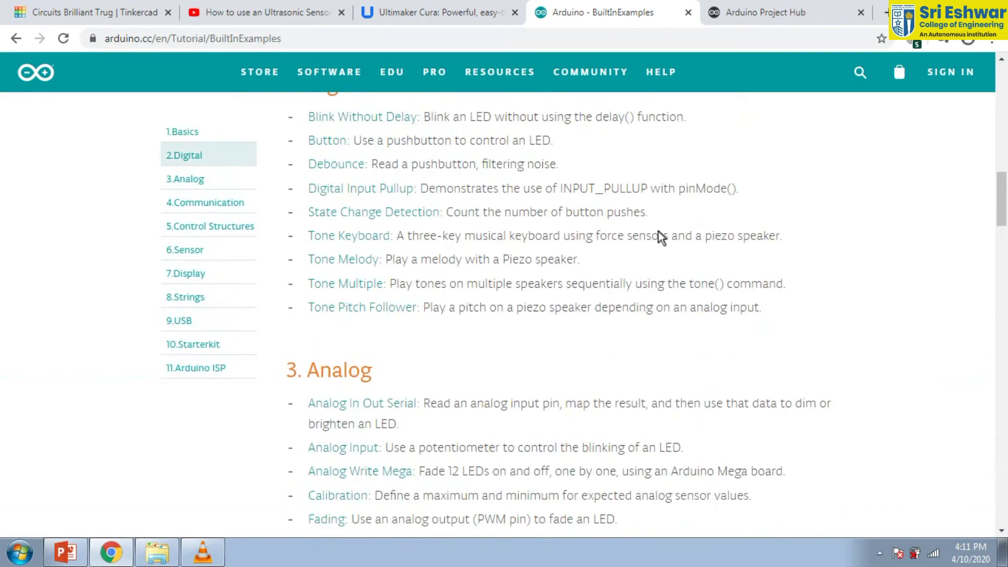
scroll(630, 205, up, 6)
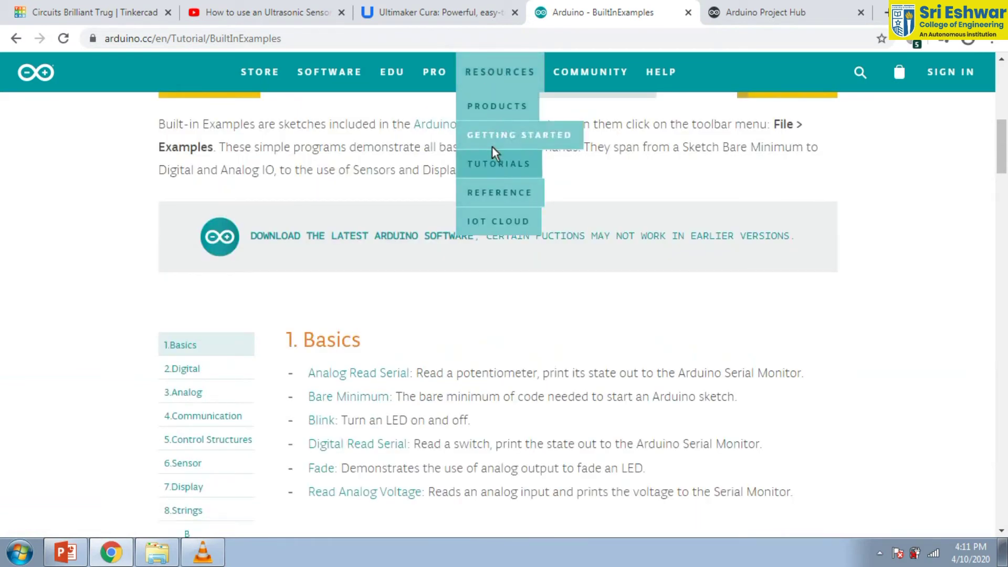
click(493, 135)
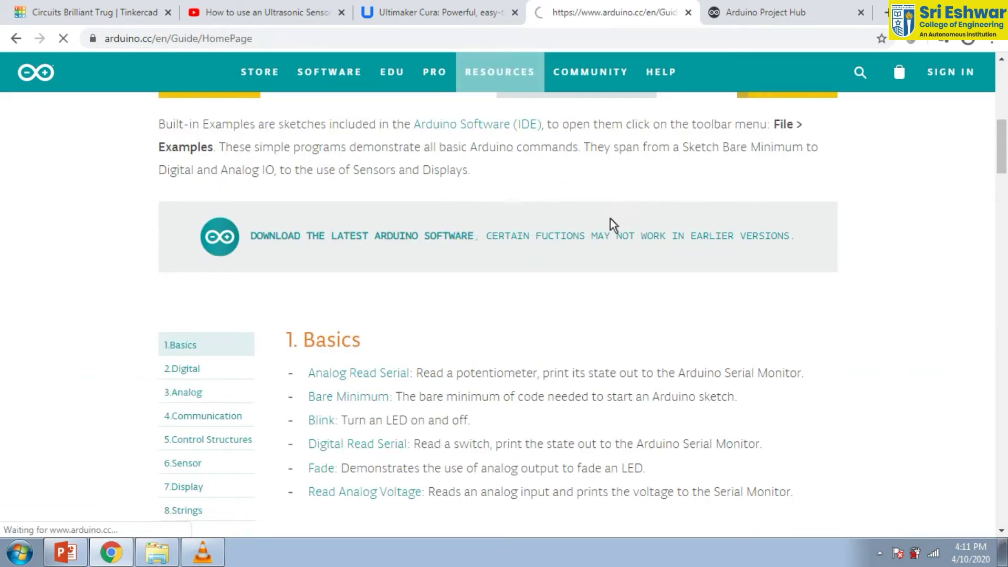
scroll(493, 296, down, 3)
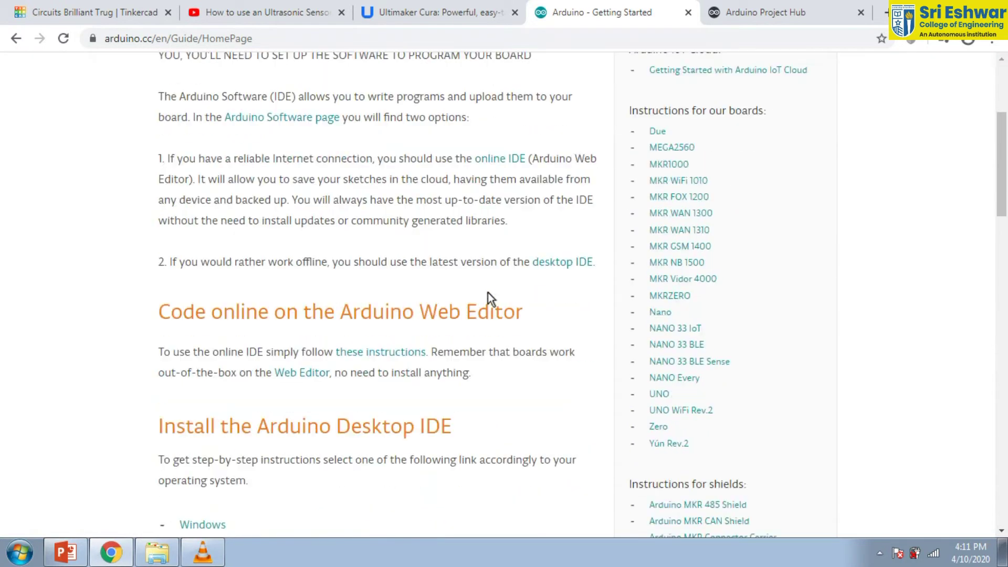
scroll(488, 297, down, 2)
scroll(487, 298, down, 3)
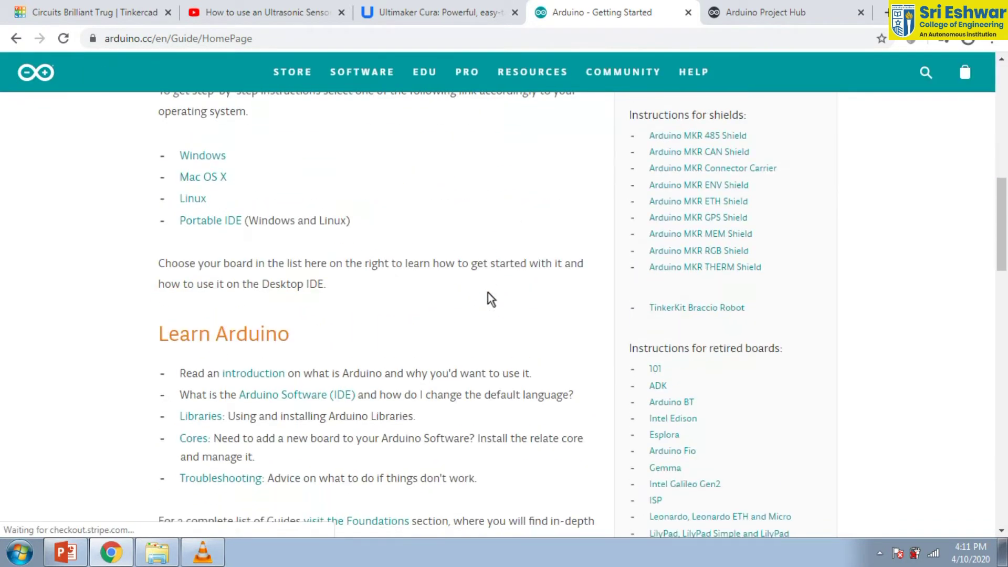
scroll(487, 297, down, 2)
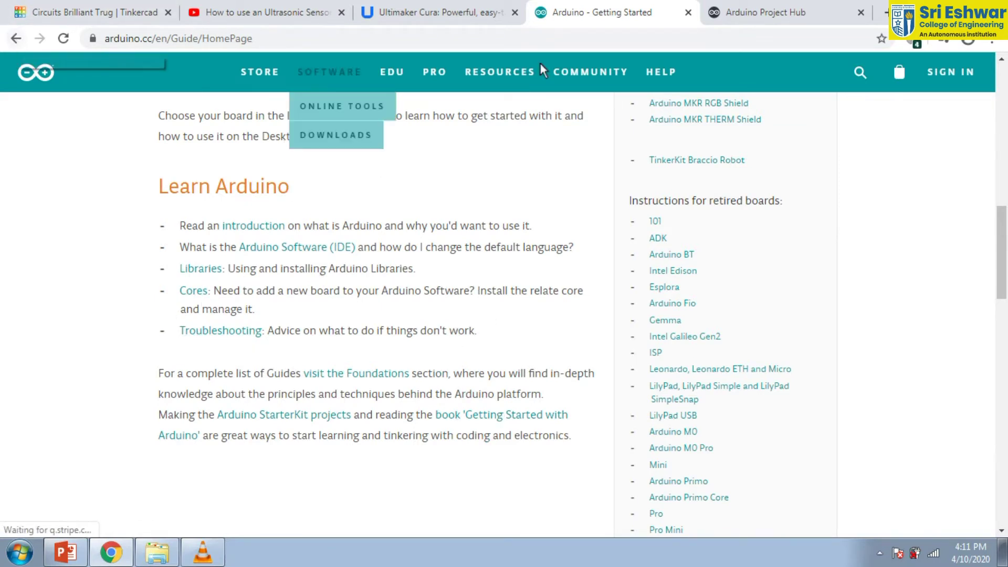
Step: Read the Getting Started guide, then switch to the Arduino Project Hub tab
click(807, 13)
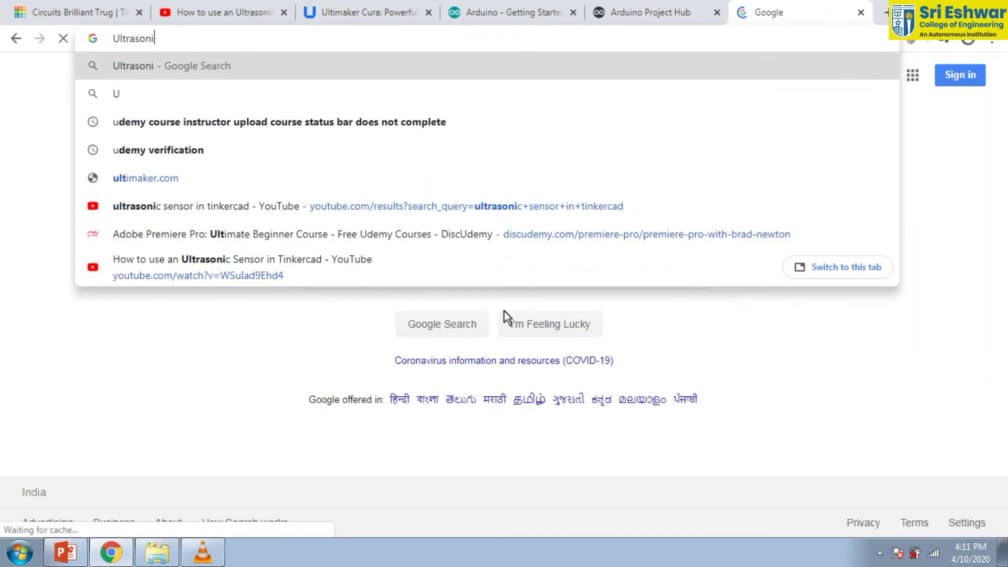
text( sensor )
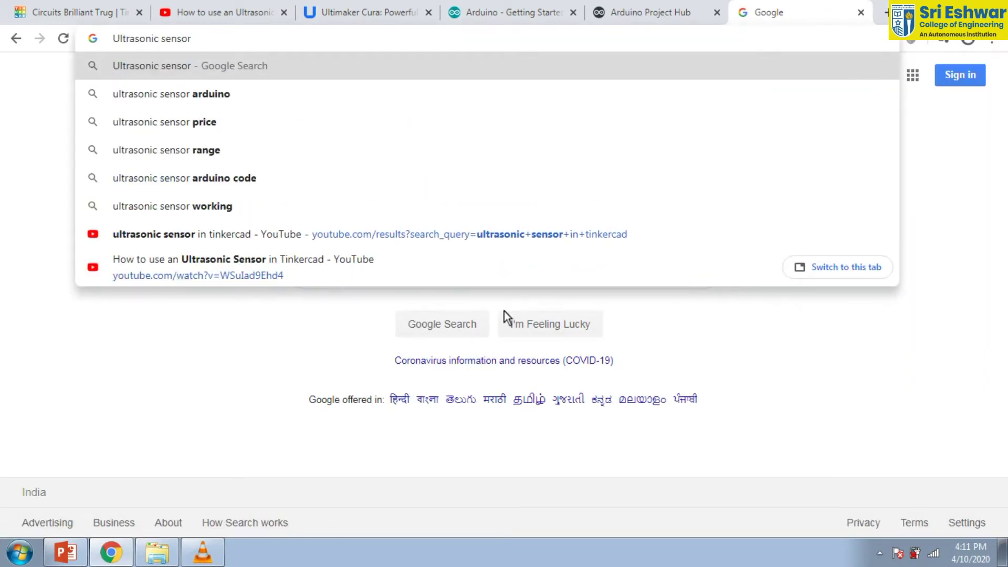
text(code)
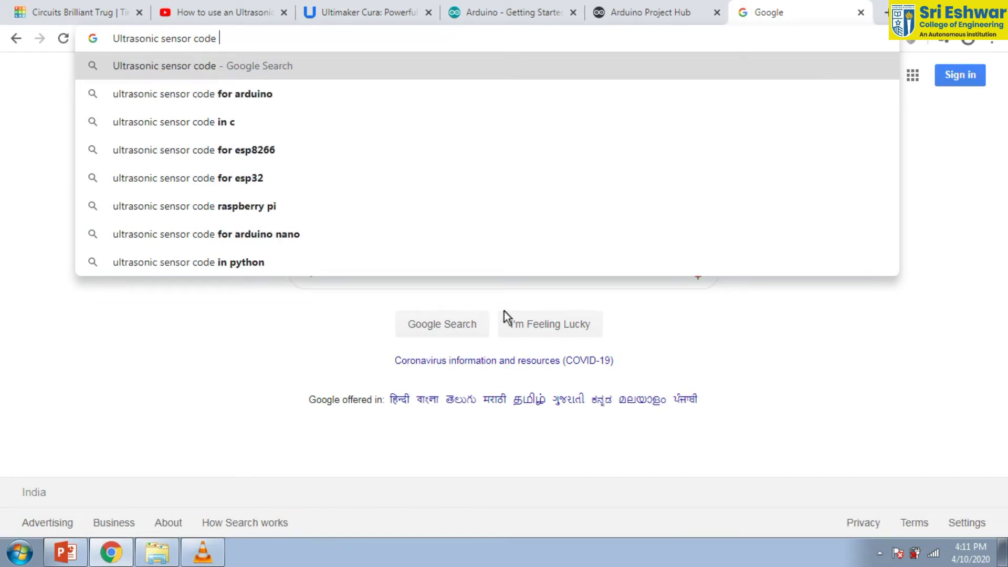
Step: Search for 'Ultrasonic sensor code for arduino' and open the HC-SR04 Getting Started result
click(272, 95)
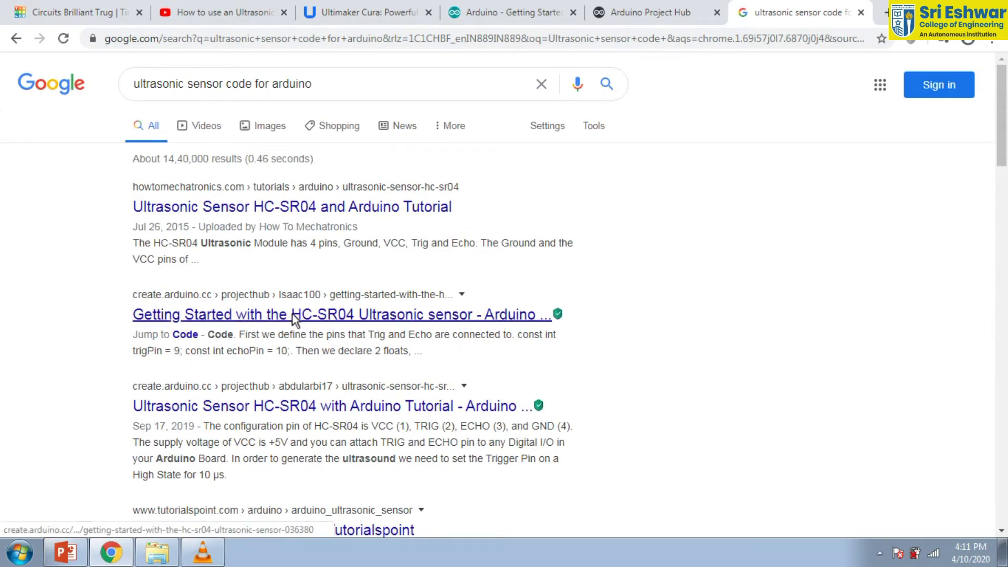
click(231, 316)
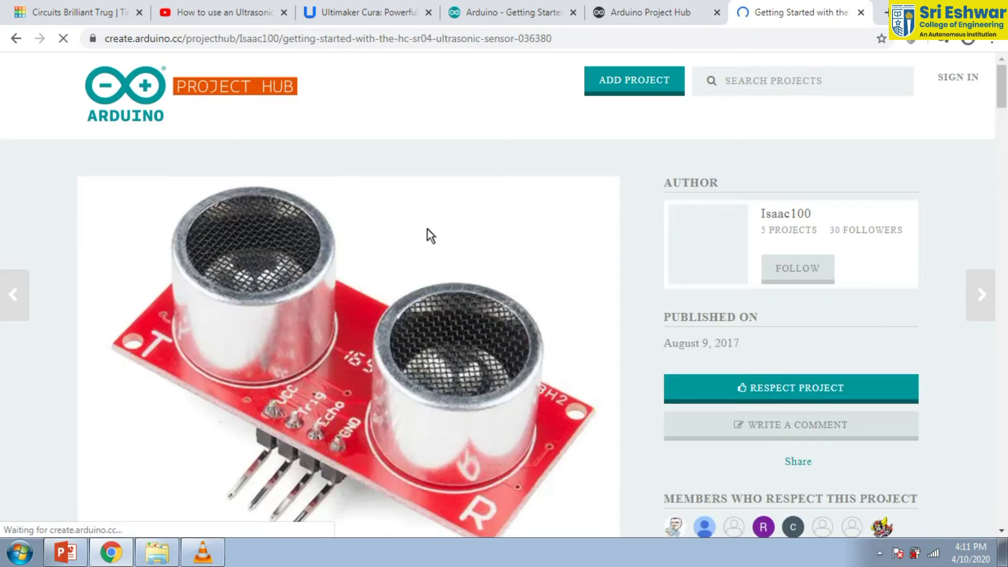
scroll(380, 310, down, 2)
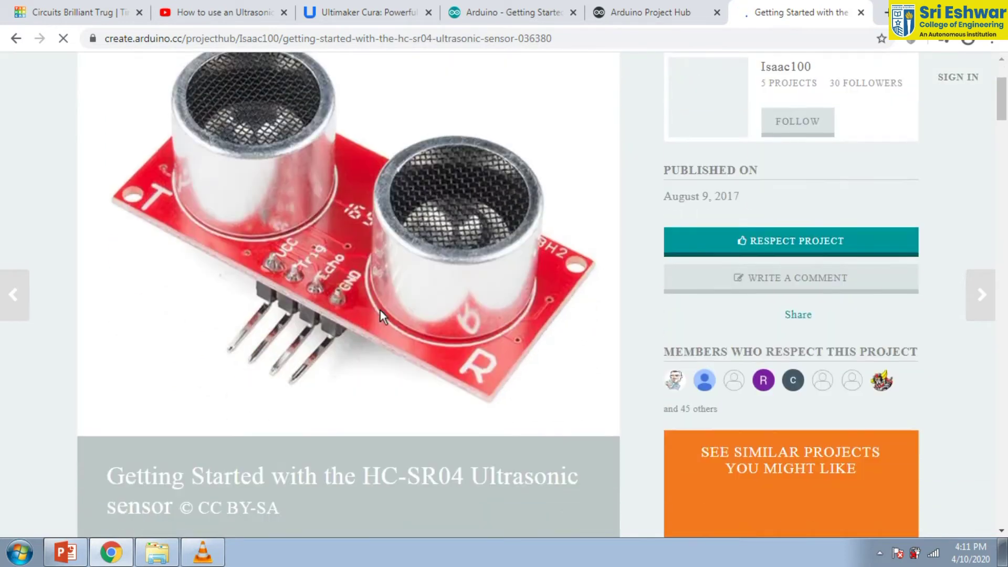
scroll(381, 310, down, 1)
scroll(381, 310, down, 2)
scroll(380, 311, down, 2)
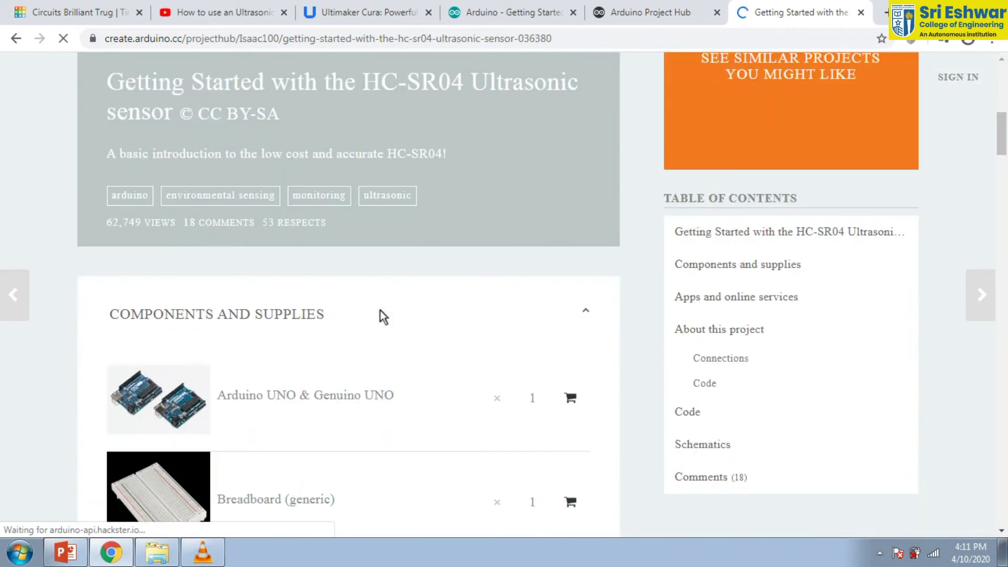
scroll(380, 310, down, 1)
scroll(381, 310, down, 2)
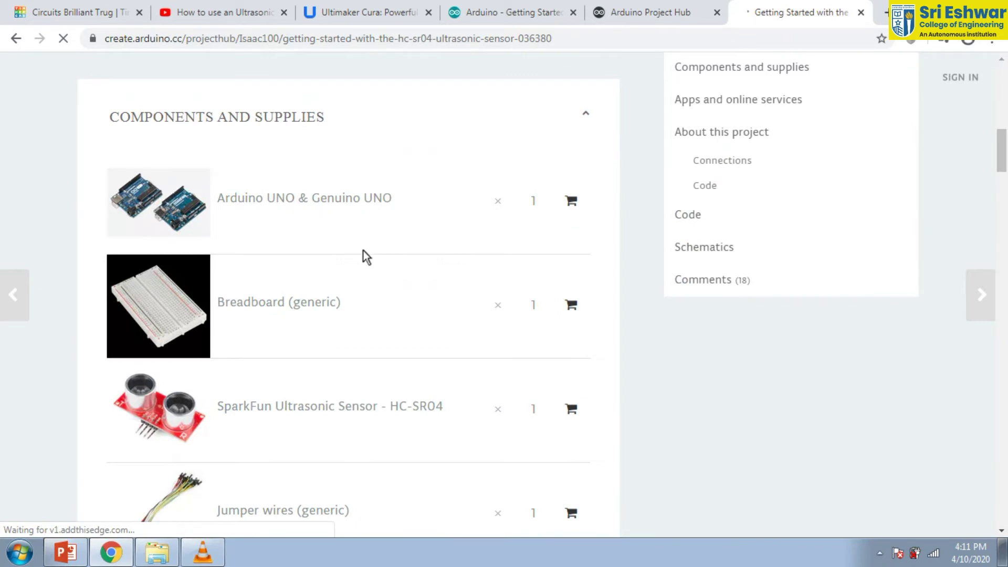
scroll(363, 251, down, 3)
scroll(363, 252, down, 3)
scroll(363, 253, down, 4)
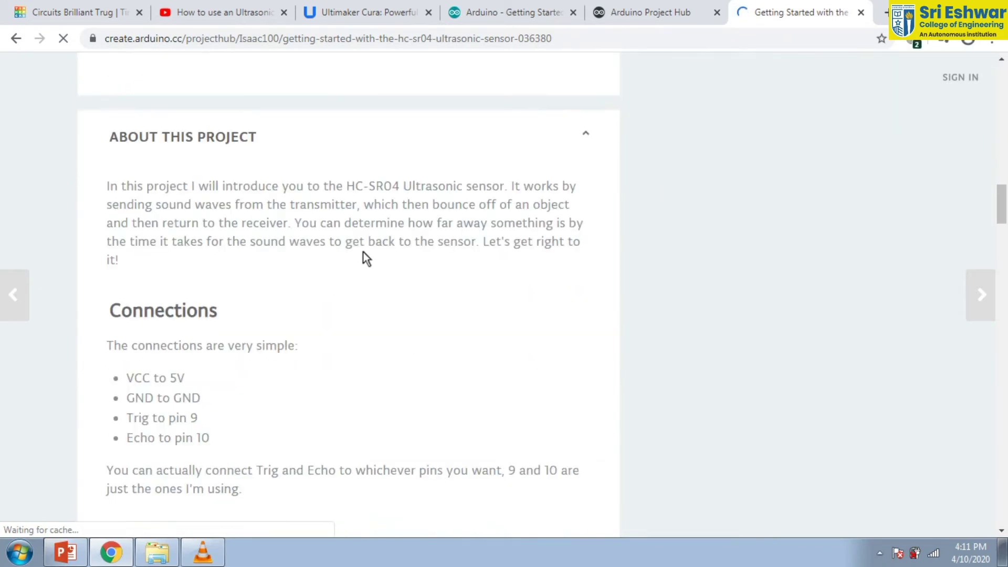
scroll(362, 252, down, 1)
scroll(363, 252, down, 1)
scroll(363, 252, down, 2)
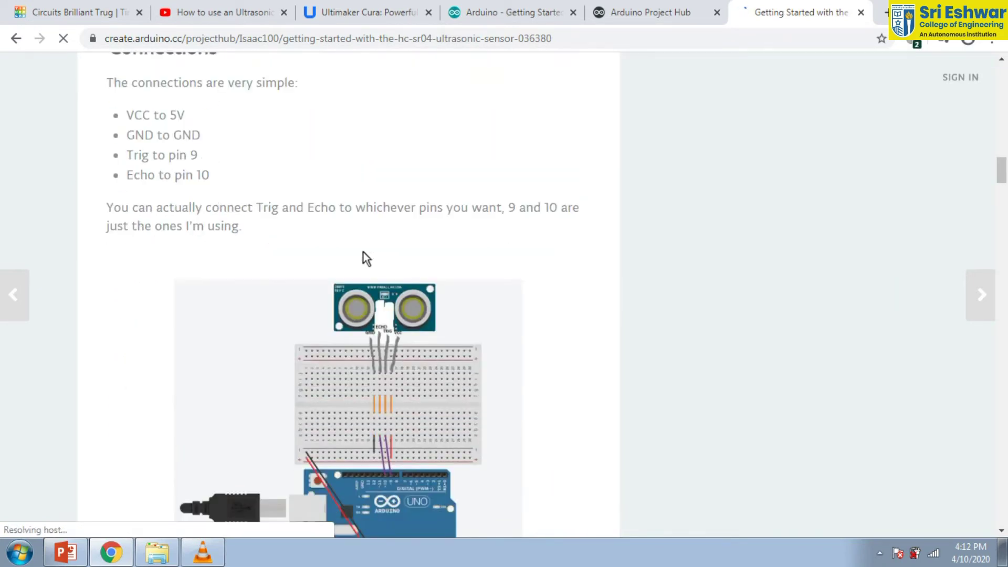
scroll(363, 258, down, 3)
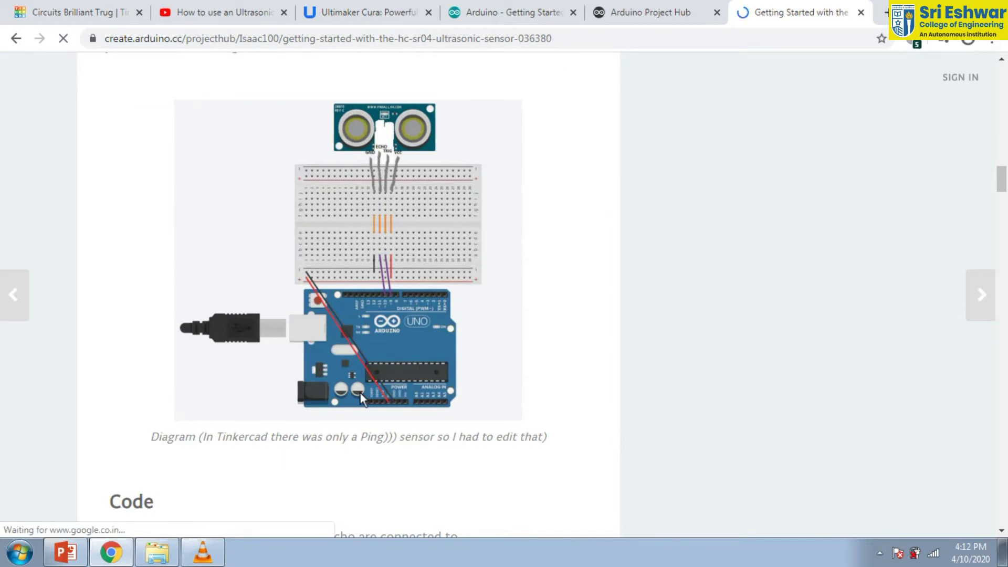
scroll(414, 355, down, 4)
scroll(360, 358, down, 2)
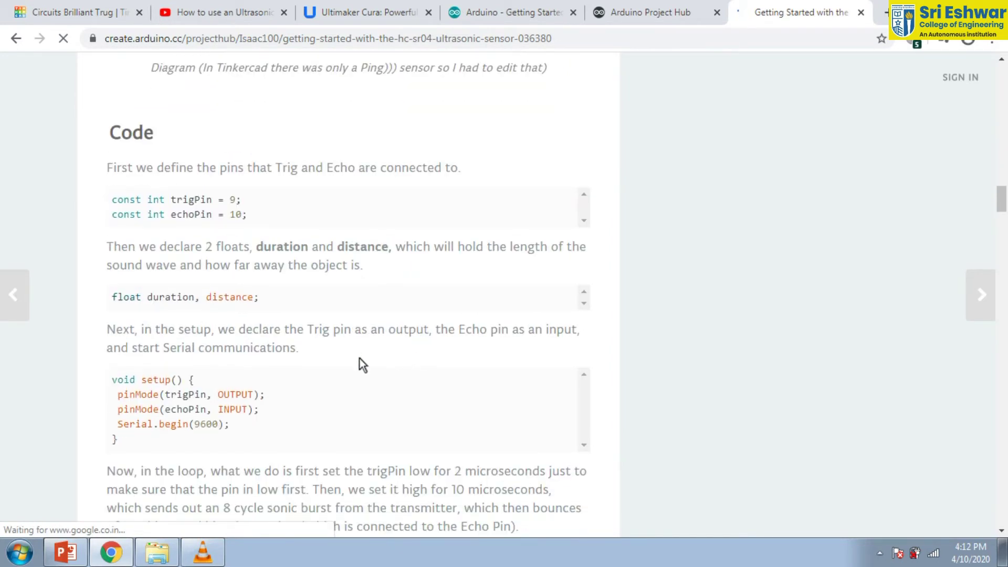
scroll(300, 307, down, 1)
scroll(274, 335, down, 1)
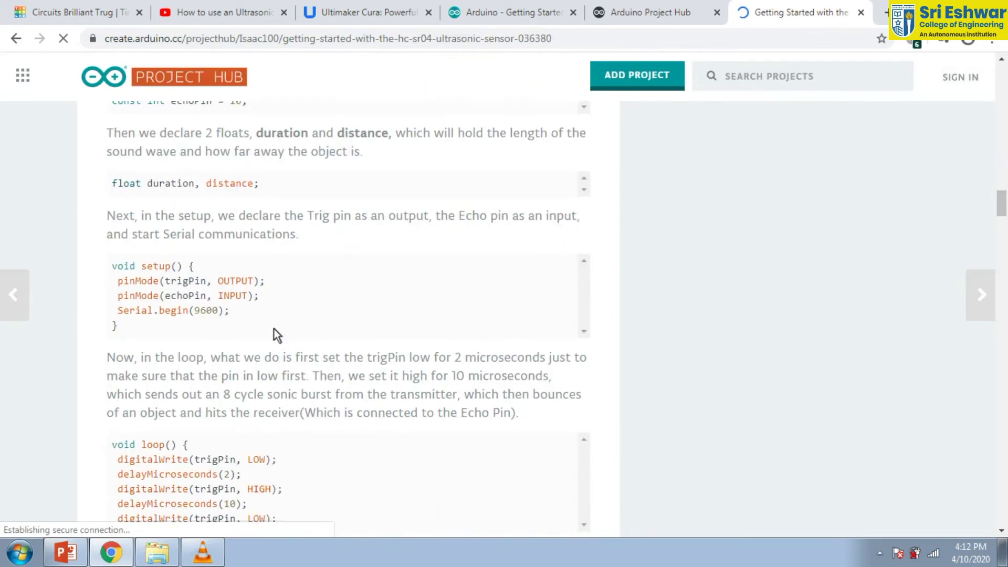
scroll(274, 335, down, 1)
scroll(275, 337, down, 1)
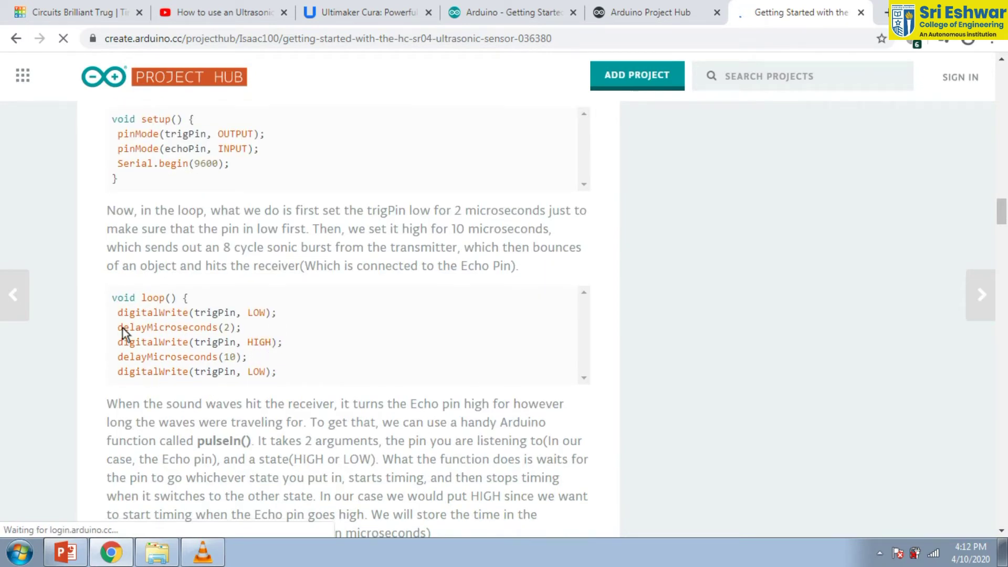
Step: Read the HC-SR04 tutorial, selecting and deselecting its loop() code, then go back
mouse_move(114, 298)
mouse_down()
mouse_move(156, 355)
mouse_move(286, 377)
mouse_up()
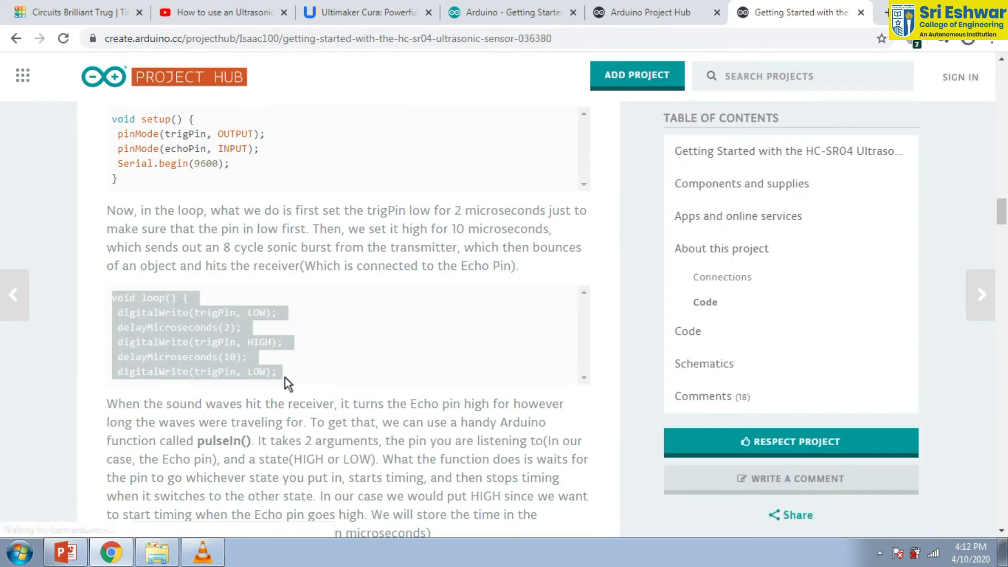
click(349, 341)
scroll(332, 338, down, 4)
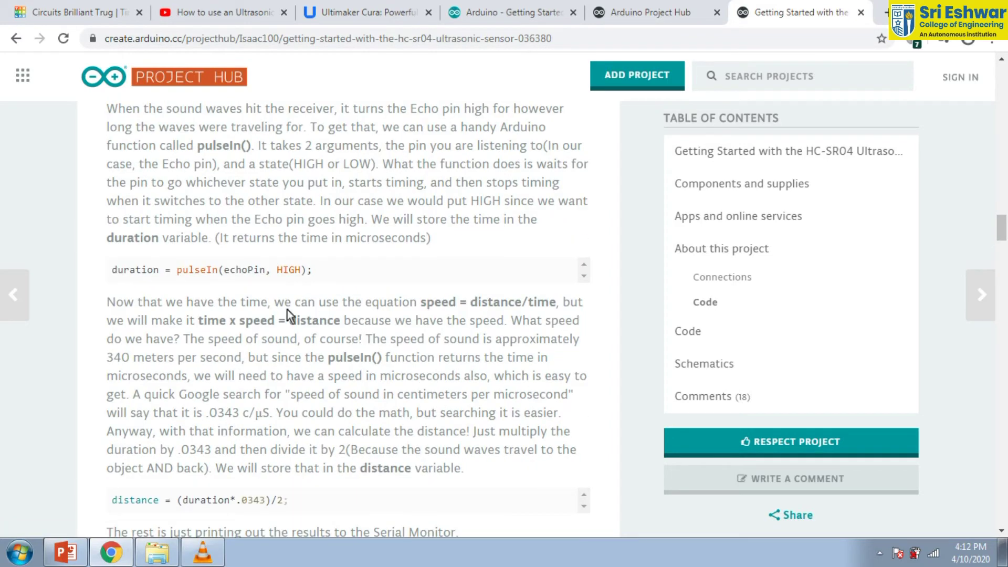
scroll(354, 306, down, 1)
scroll(340, 309, down, 2)
scroll(338, 312, down, 3)
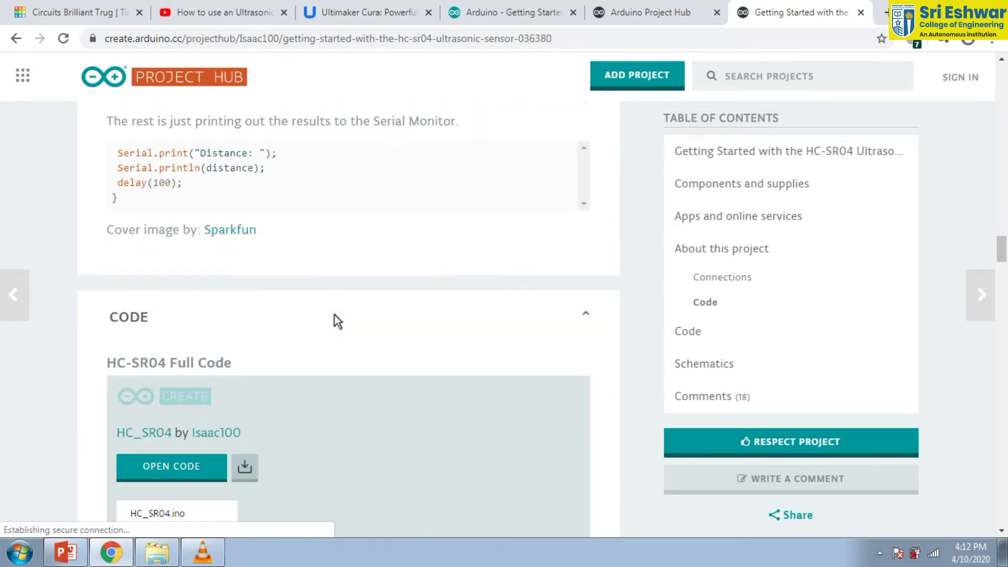
scroll(335, 315, down, 2)
scroll(333, 314, down, 4)
scroll(334, 319, down, 2)
scroll(378, 331, down, 2)
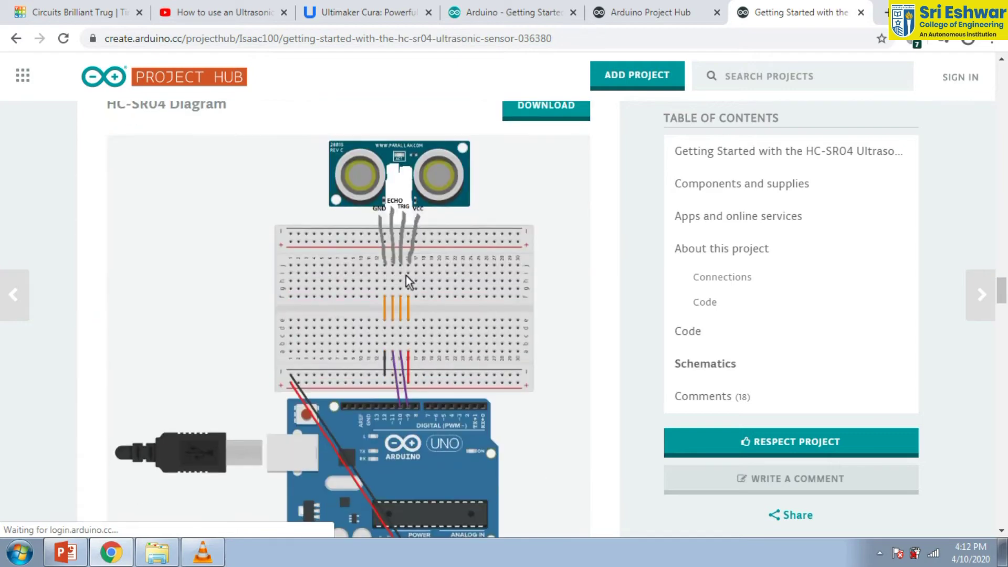
scroll(397, 366, down, 3)
scroll(425, 338, up, 2)
scroll(462, 303, up, 1)
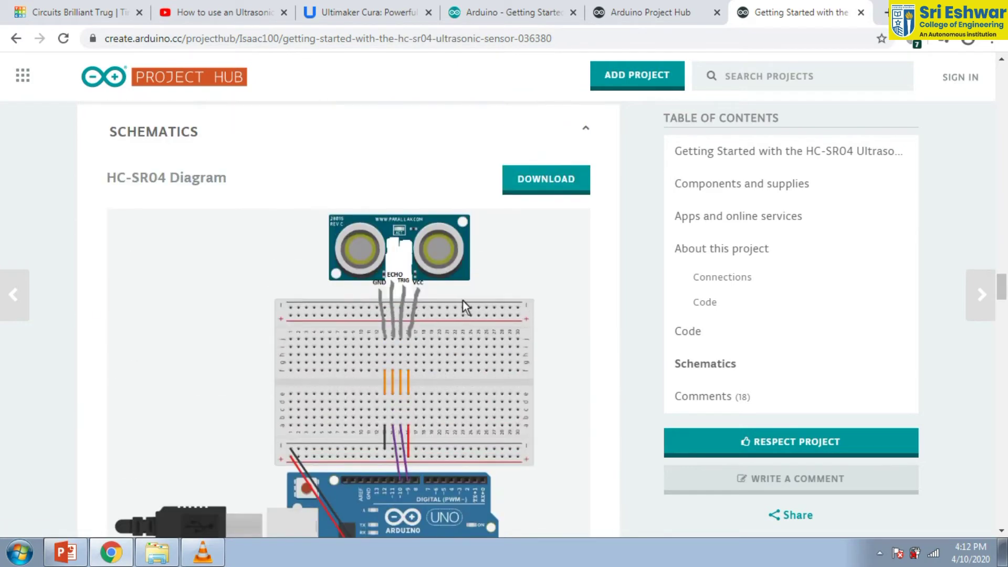
scroll(446, 311, up, 2)
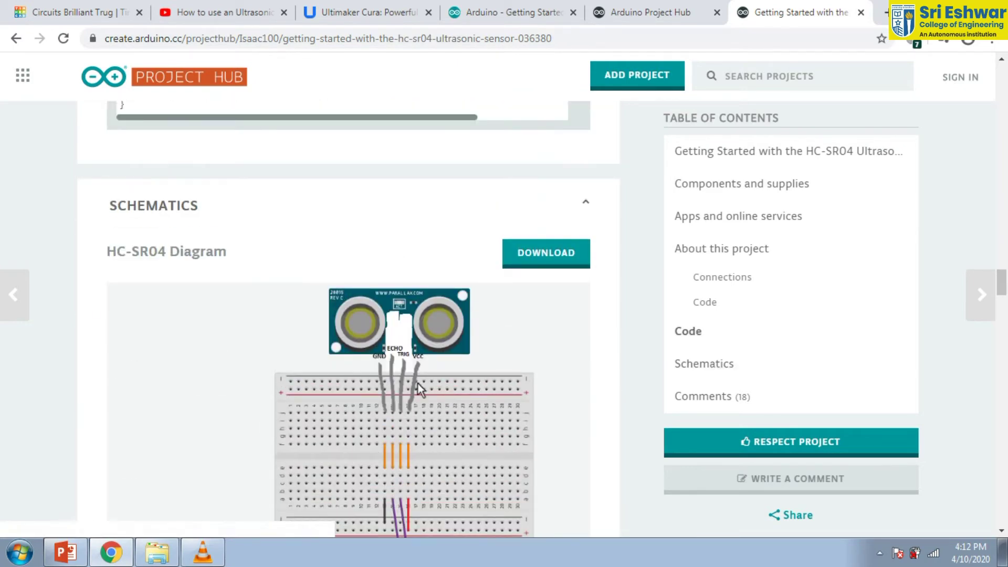
scroll(421, 380, down, 5)
scroll(426, 373, down, 4)
scroll(425, 372, down, 3)
scroll(425, 373, up, 4)
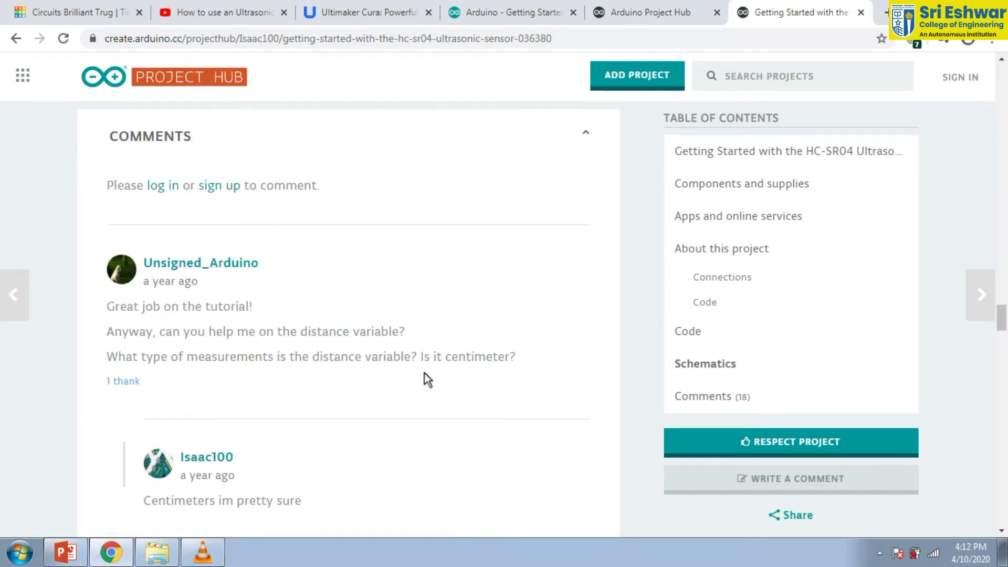
scroll(424, 373, up, 8)
scroll(425, 372, up, 5)
scroll(424, 369, up, 5)
scroll(424, 369, up, 5)
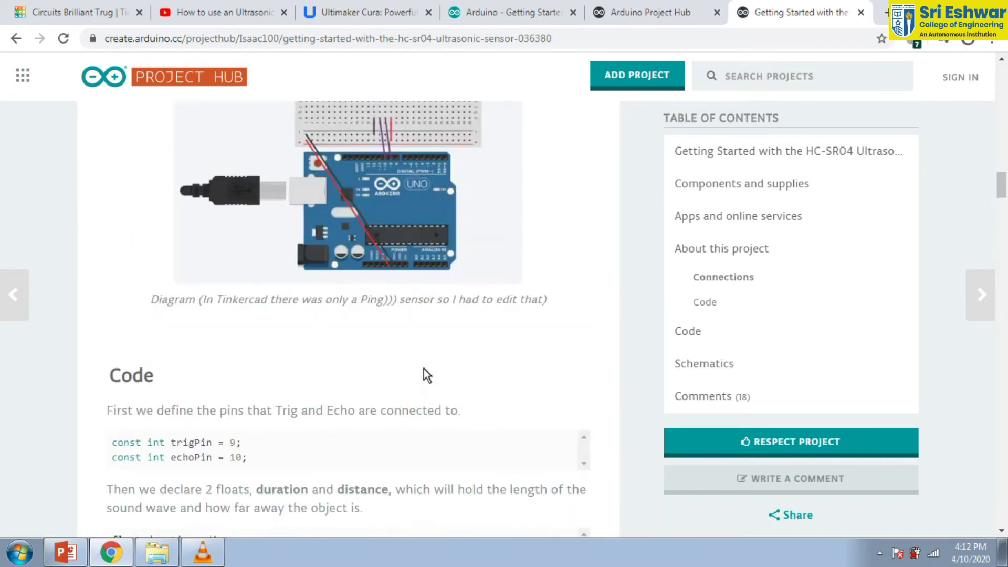
scroll(423, 368, up, 5)
scroll(260, 223, up, 5)
scroll(340, 260, up, 5)
scroll(340, 260, up, 5)
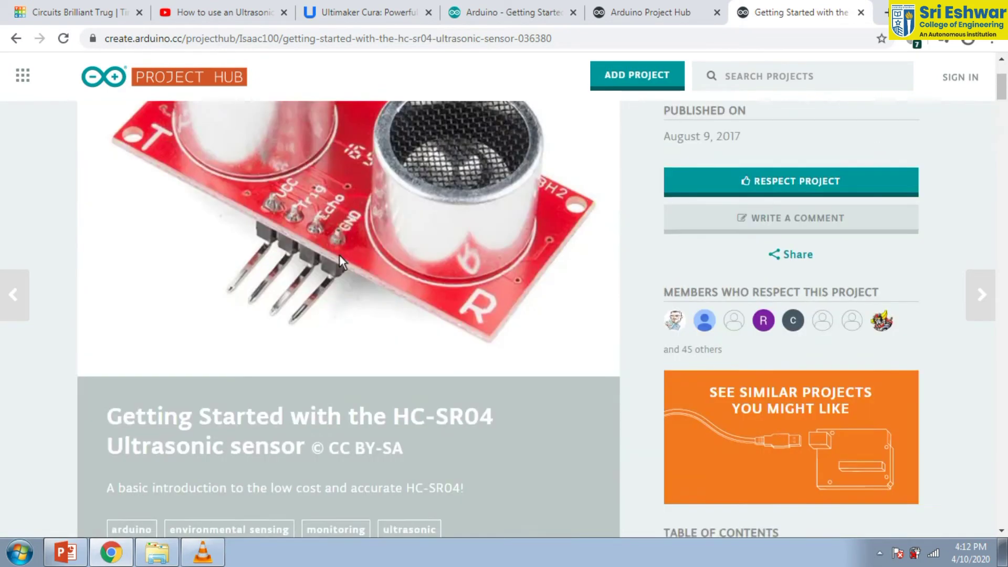
scroll(340, 262, up, 3)
scroll(339, 262, up, 2)
click(15, 38)
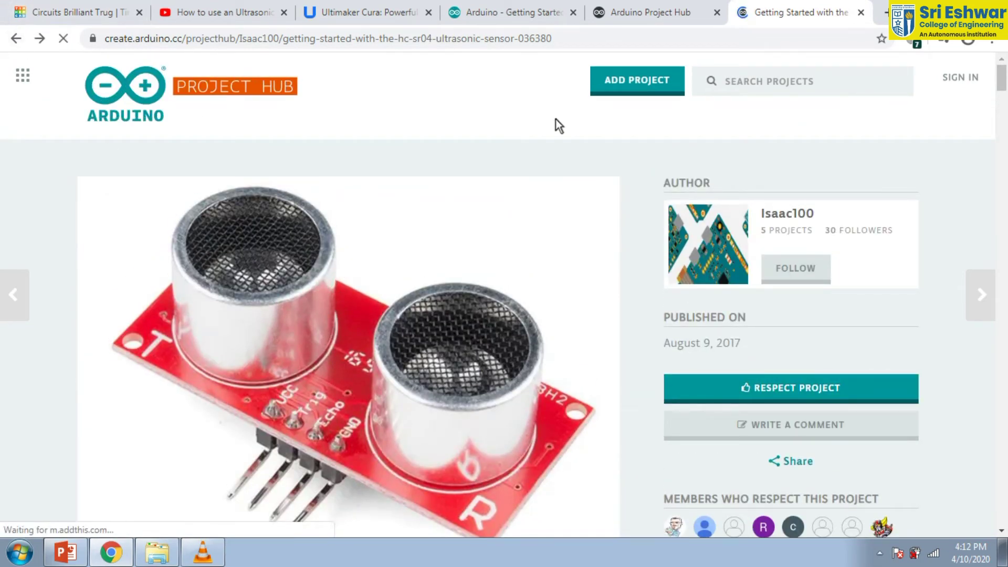
Step: Load google.com in the Project Hub tab and search for 'robotic kits'
click(644, 14)
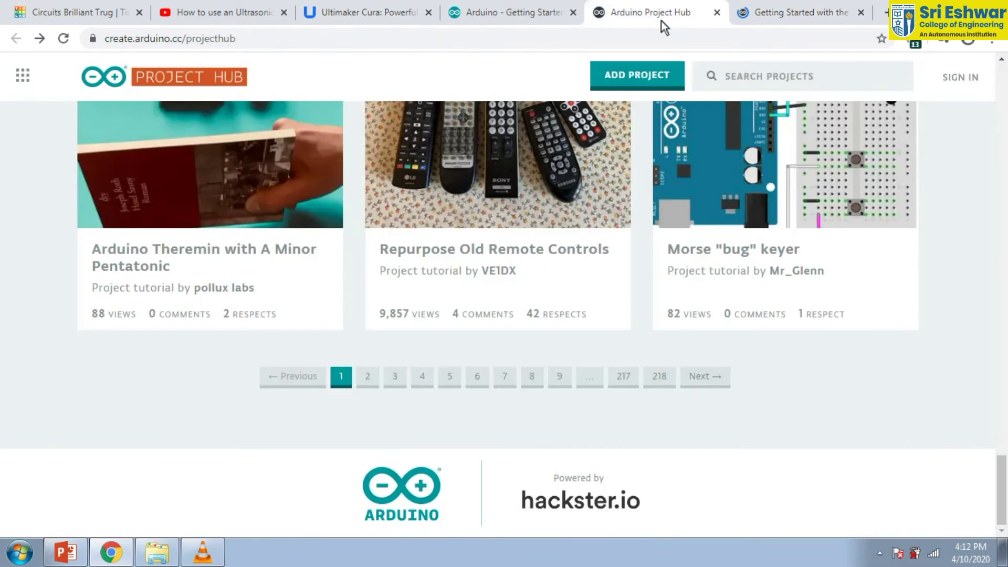
click(644, 41)
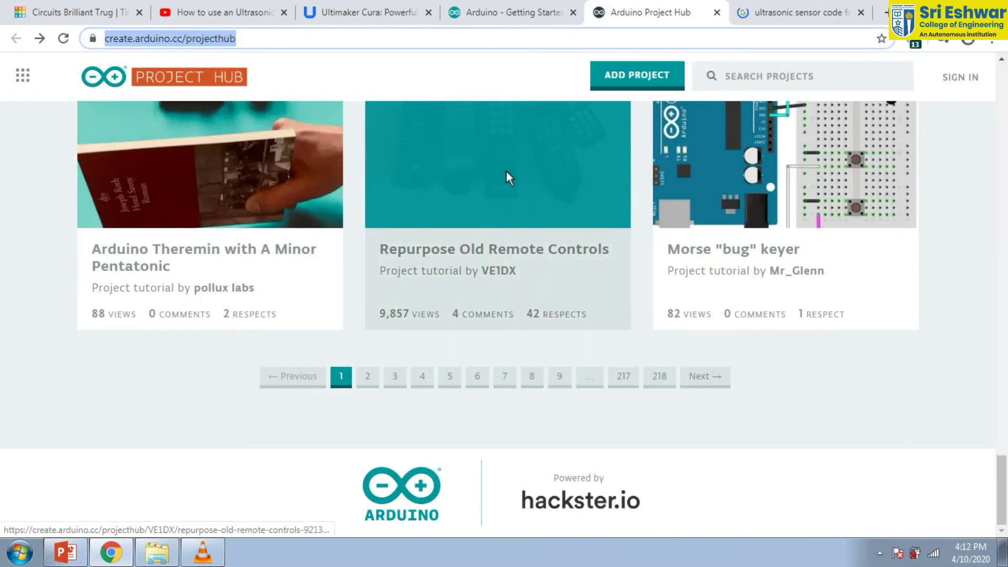
text(google)
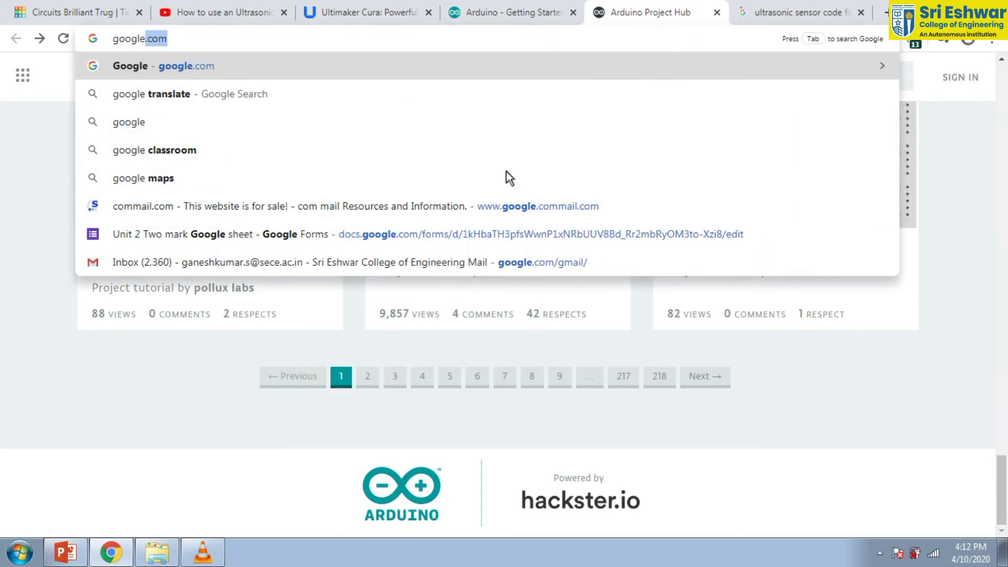
key(Return)
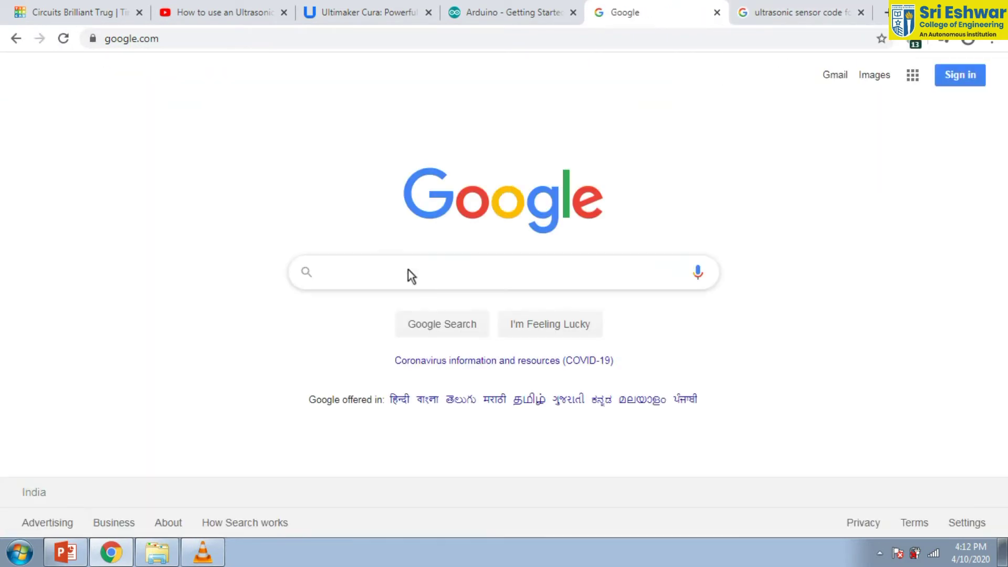
text(roboti)
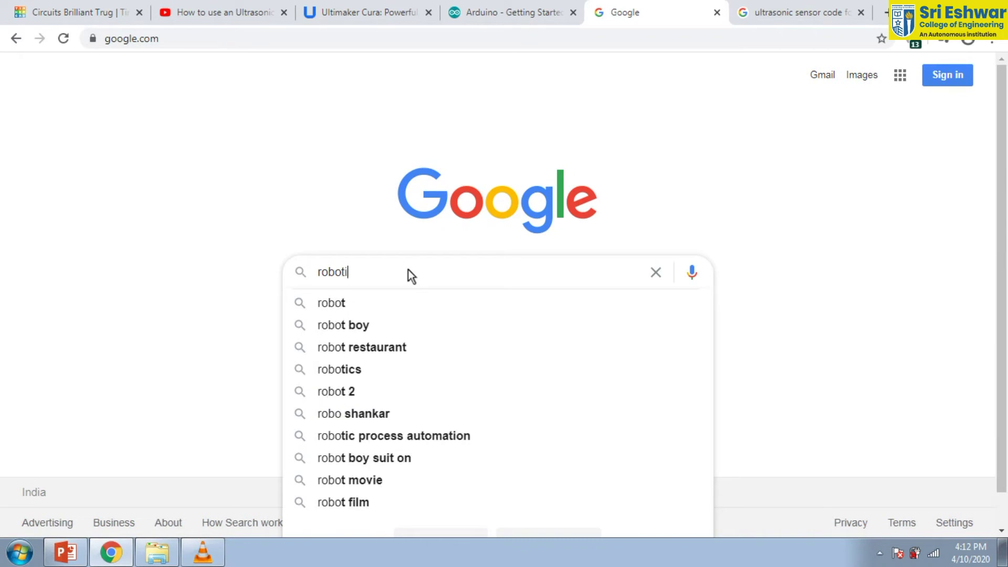
text(c kits)
key(Return)
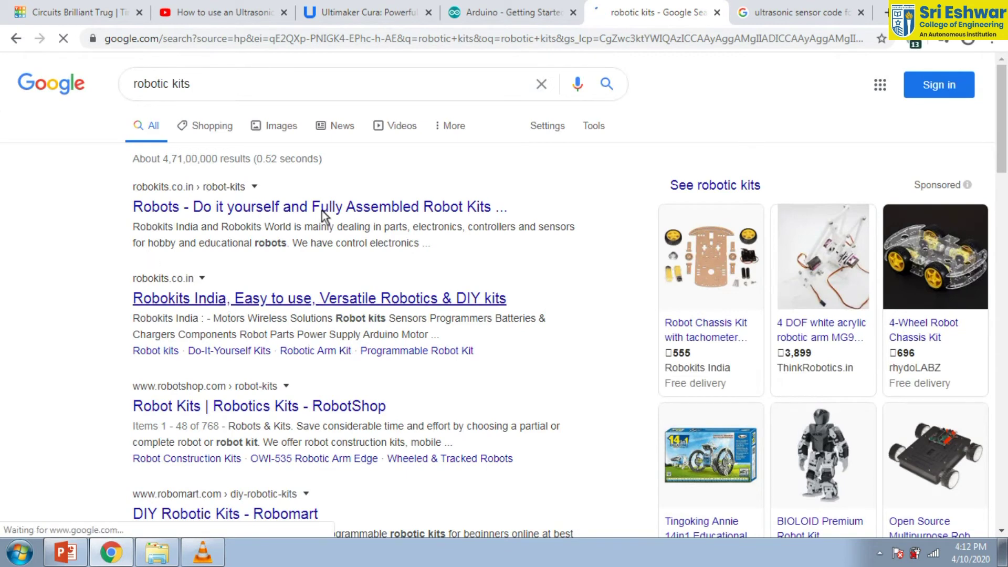
Step: Open the Robokits robot kits result and browse its Omni Wheels category
click(227, 218)
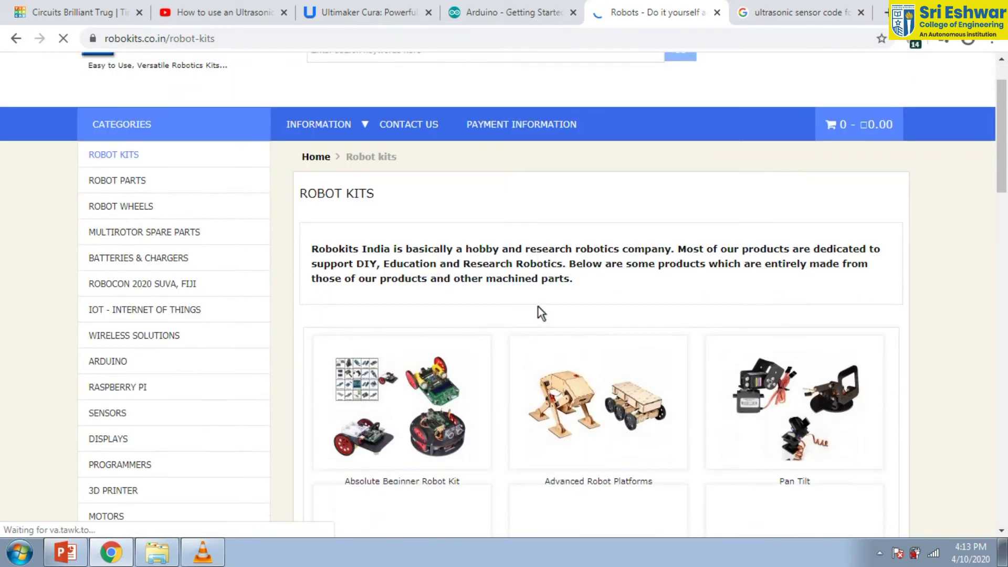
scroll(658, 349, down, 2)
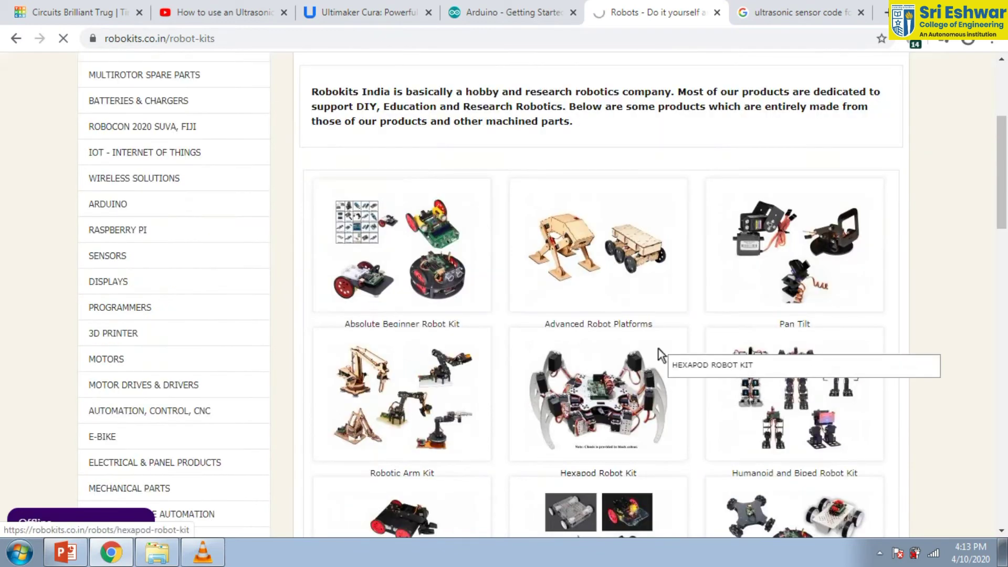
scroll(658, 349, down, 2)
click(659, 349)
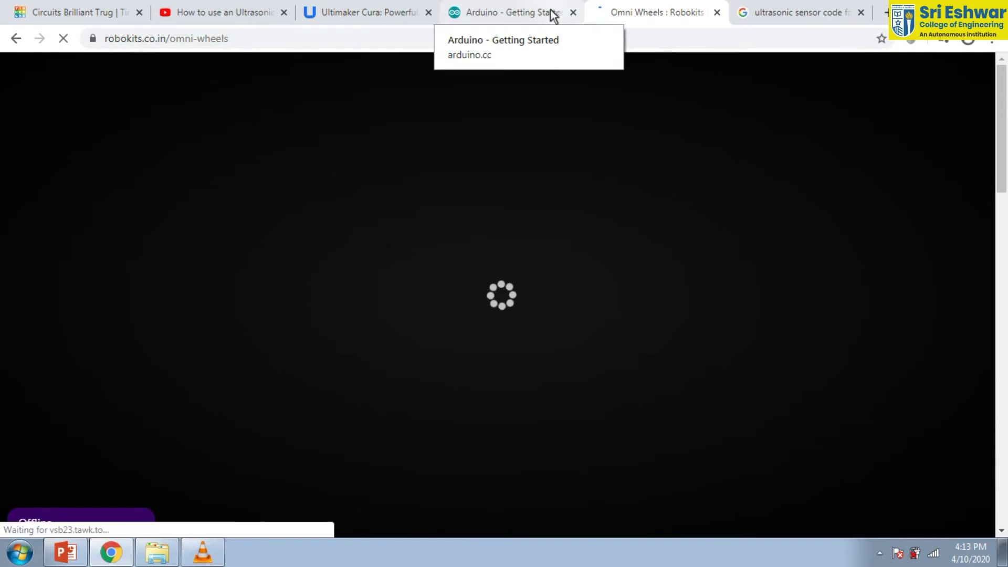
scroll(621, 351, down, 2)
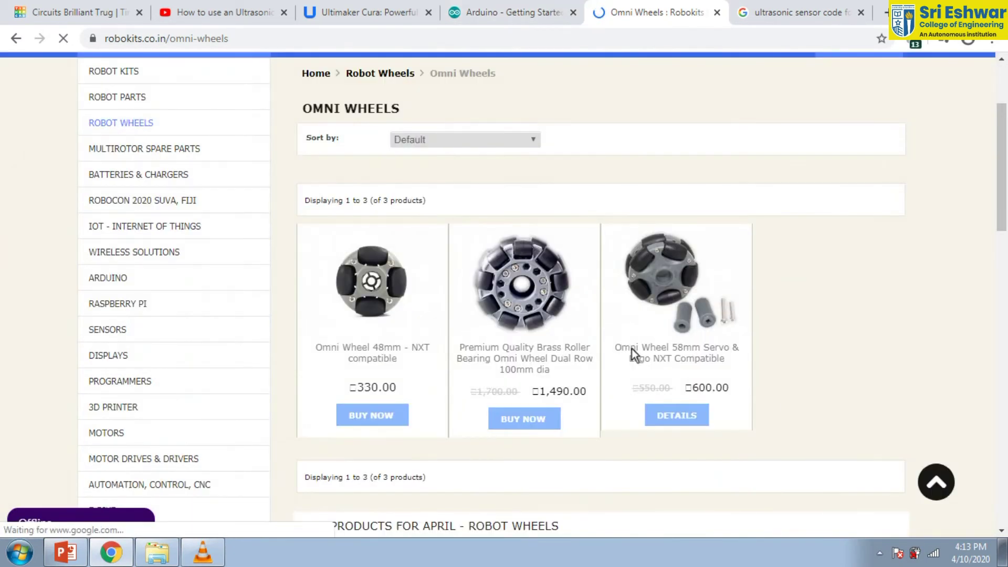
scroll(785, 403, down, 2)
scroll(785, 404, down, 2)
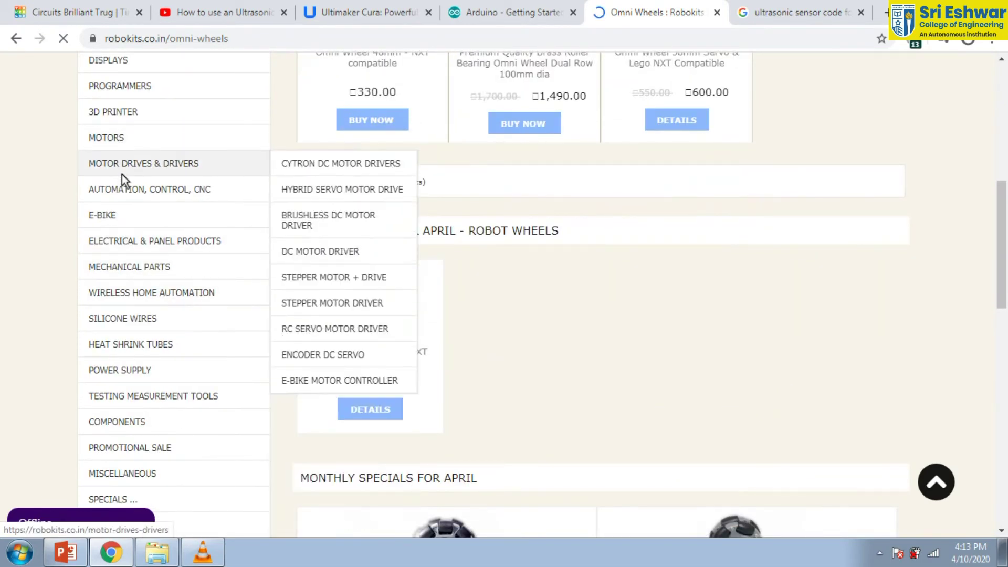
mouse_move(129, 266)
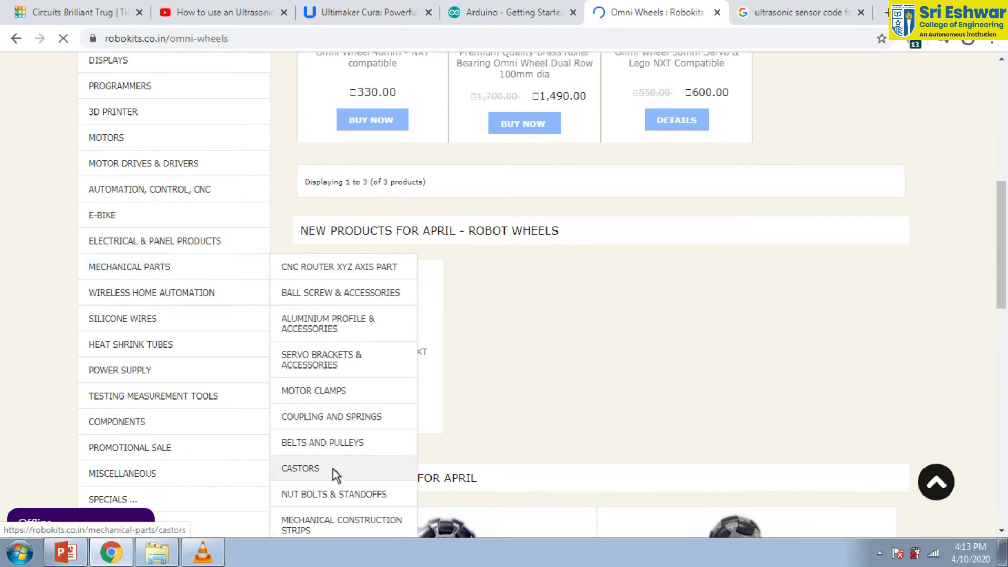
scroll(319, 394, up, 3)
scroll(186, 253, up, 3)
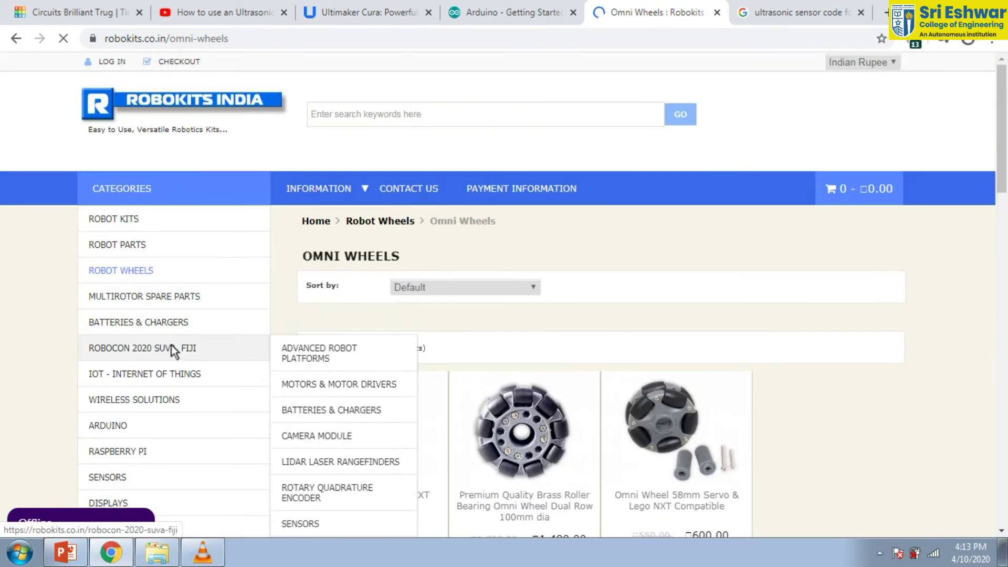
scroll(171, 346, down, 1)
scroll(171, 347, down, 3)
scroll(173, 350, down, 1)
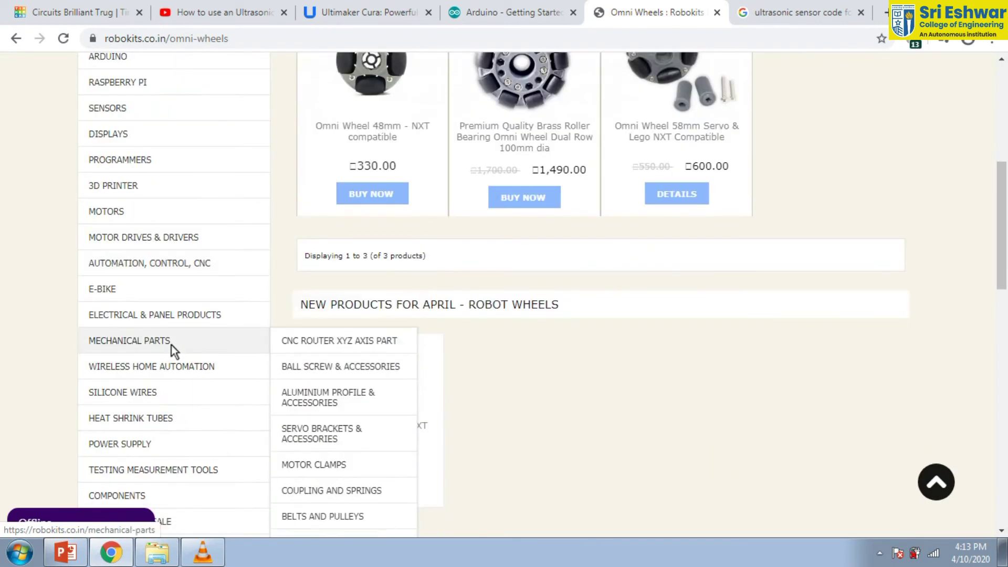
scroll(174, 350, down, 1)
scroll(173, 370, down, 1)
scroll(171, 381, down, 2)
scroll(171, 382, down, 1)
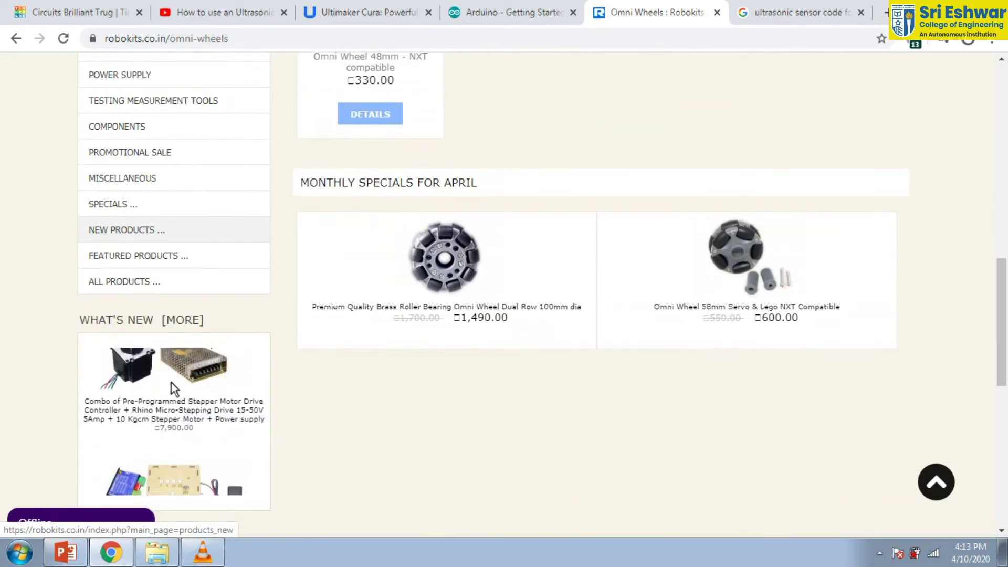
scroll(182, 363, down, 1)
scroll(185, 358, up, 5)
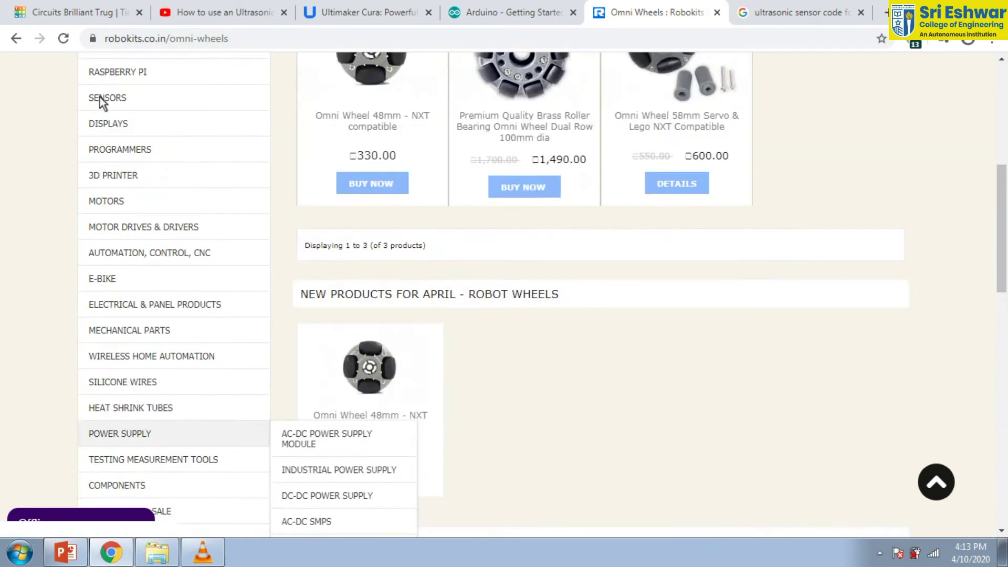
scroll(101, 98, up, 1)
click(270, 33)
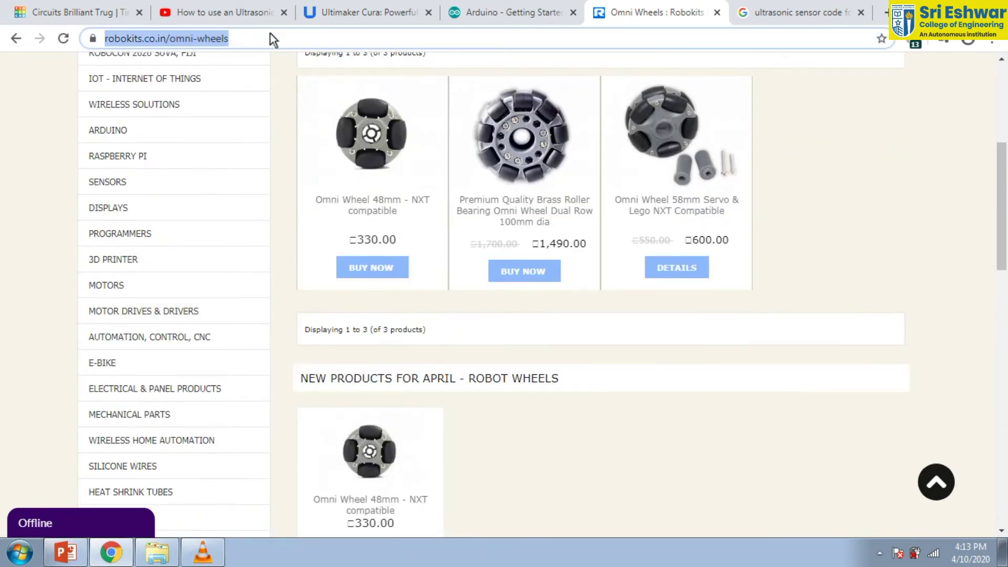
text(google.com)
Step: Search Google for 'robokits robo.in' and open the Roboshop.in result
key(Return)
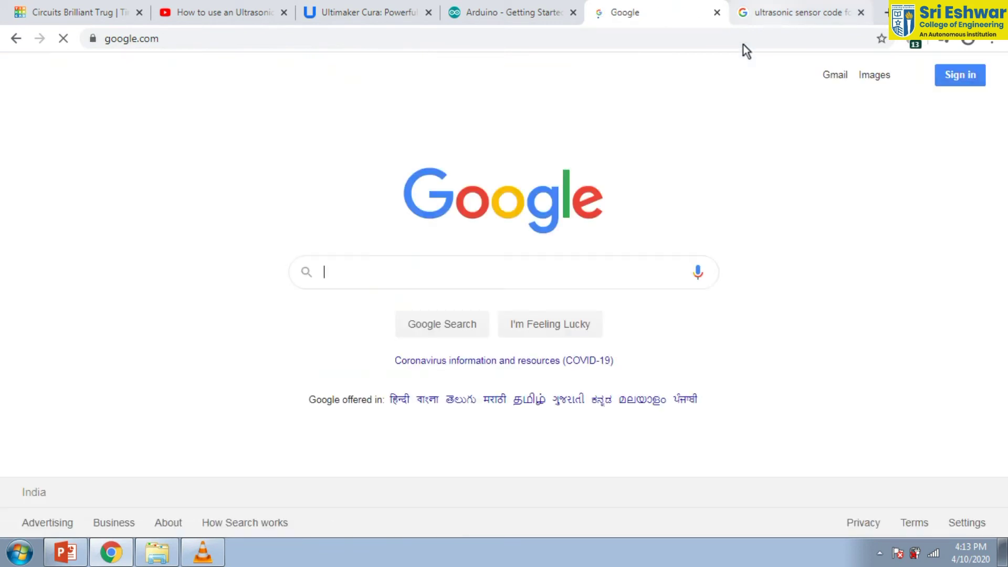
click(453, 273)
text(r)
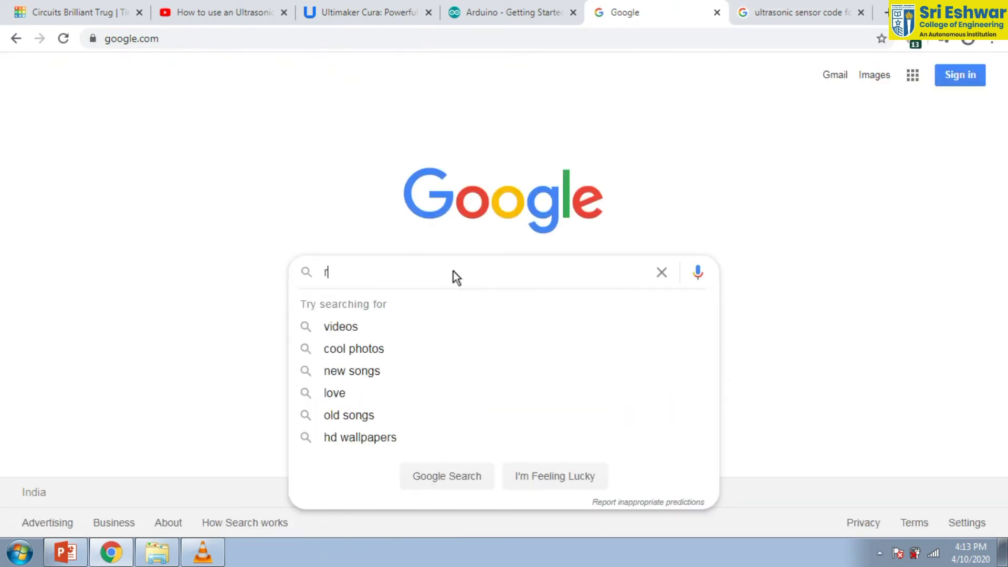
text(obo)
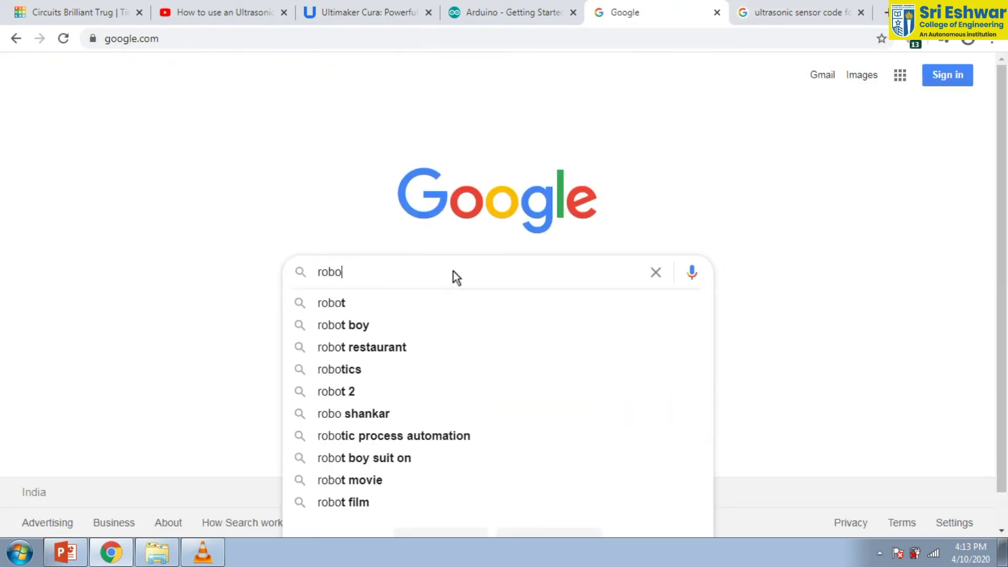
text(k)
text(its)
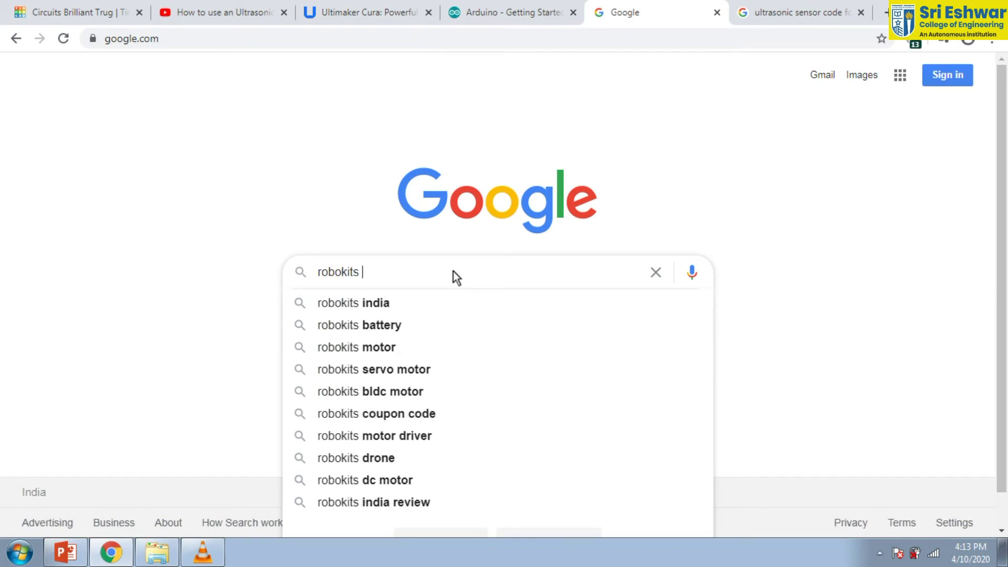
text( ro)
text(bo.in)
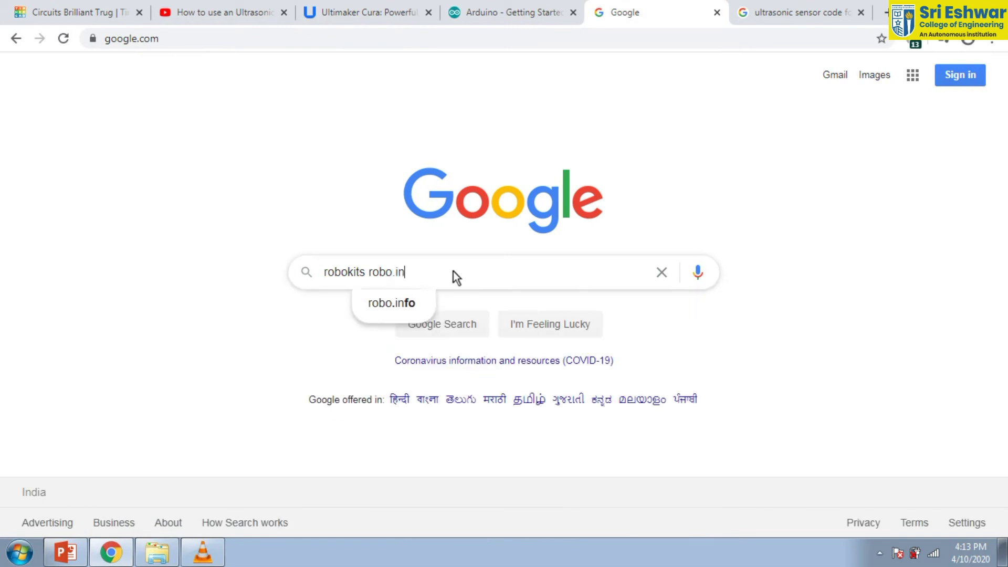
key(Return)
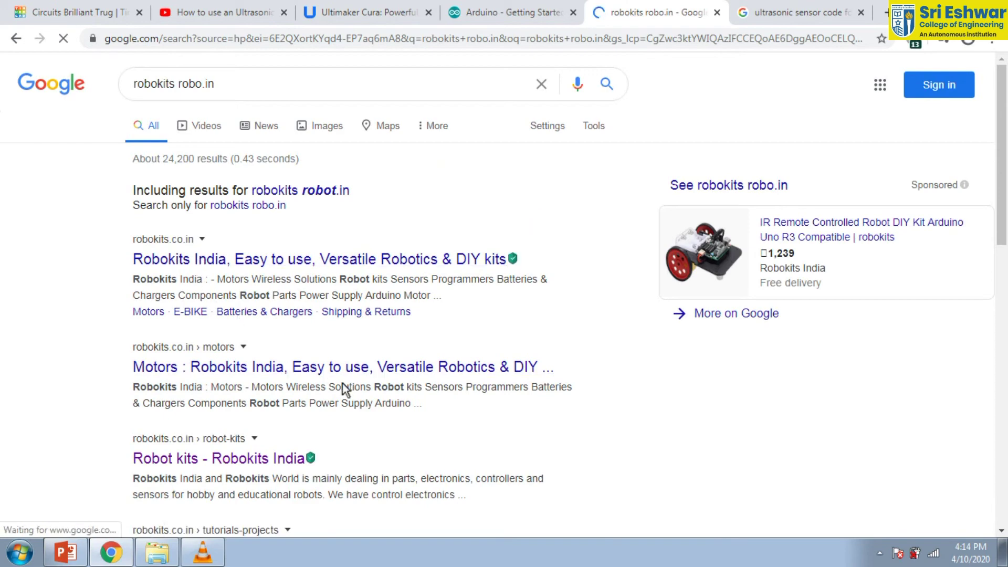
scroll(340, 388, down, 2)
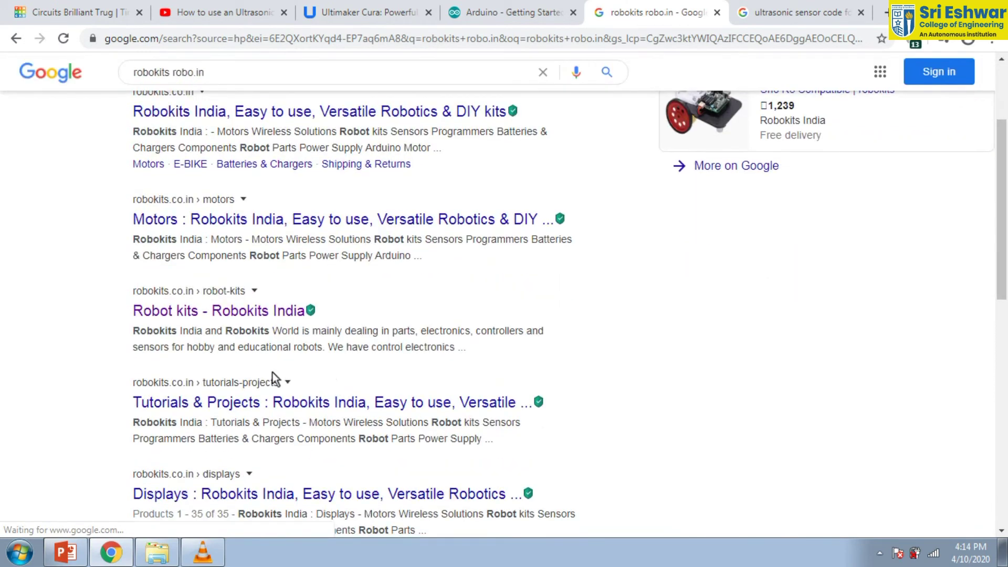
scroll(411, 387, down, 3)
scroll(374, 404, down, 3)
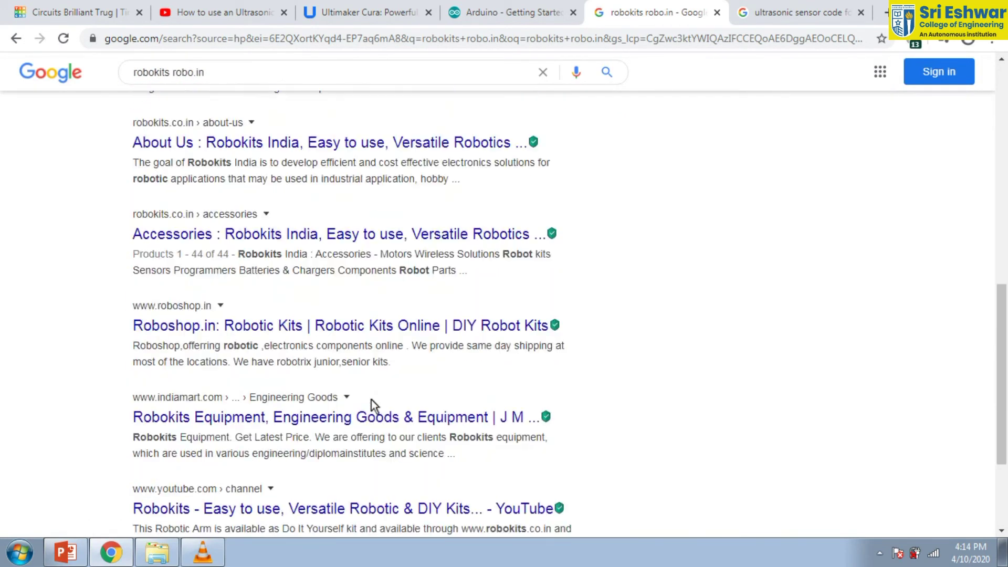
click(274, 334)
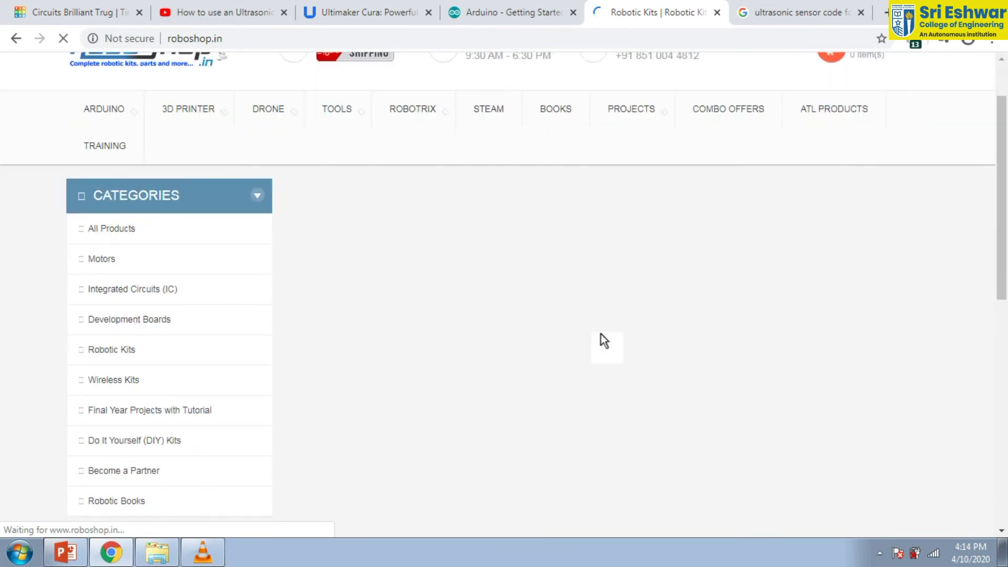
scroll(600, 341, down, 5)
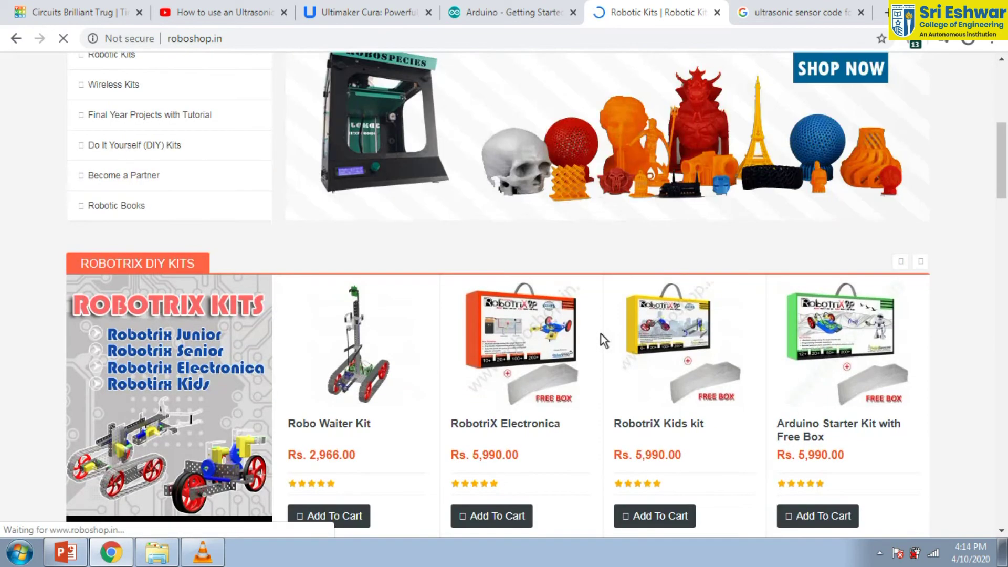
scroll(601, 339, down, 3)
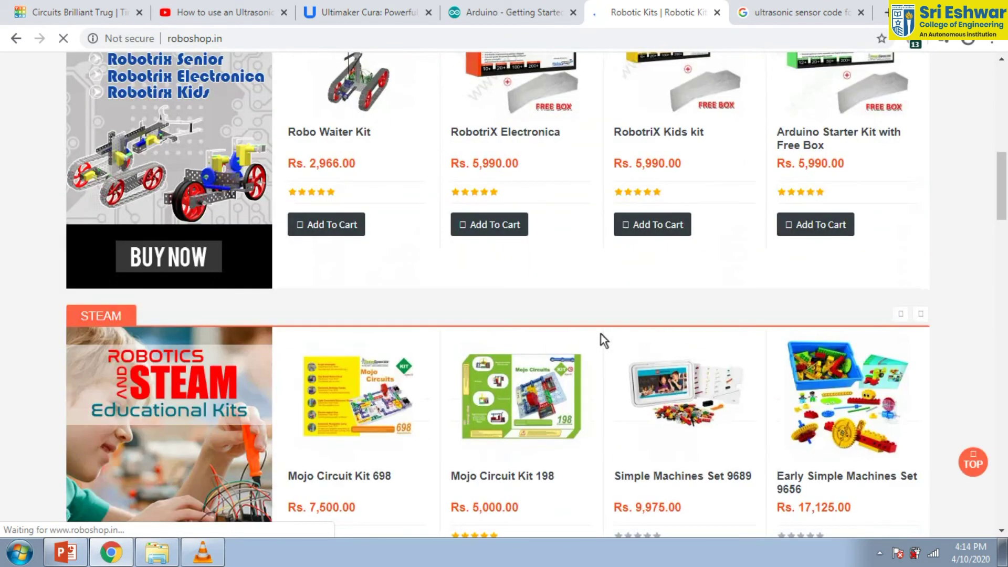
scroll(600, 339, down, 1)
scroll(601, 339, down, 4)
scroll(600, 333, down, 3)
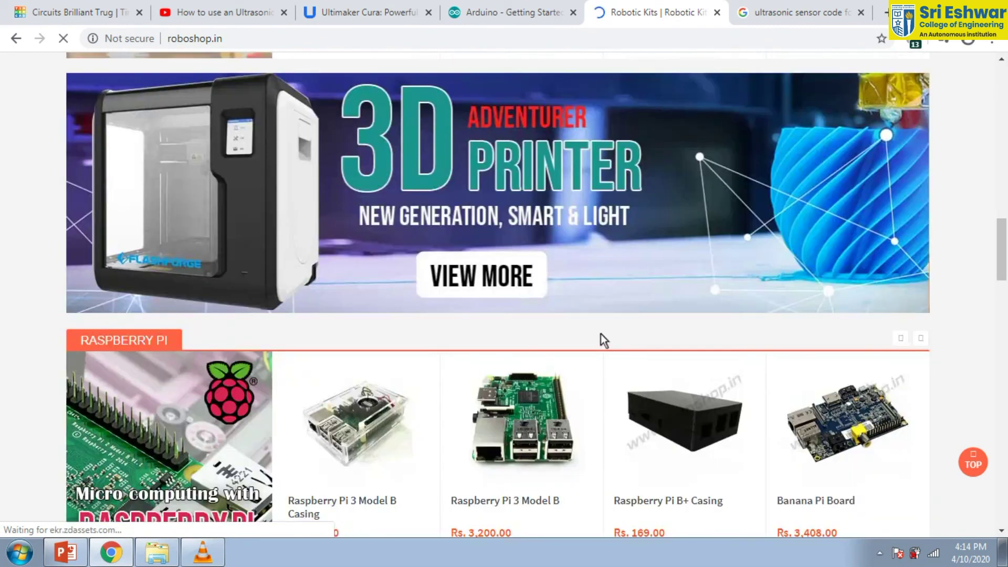
scroll(601, 334, down, 1)
scroll(600, 341, down, 1)
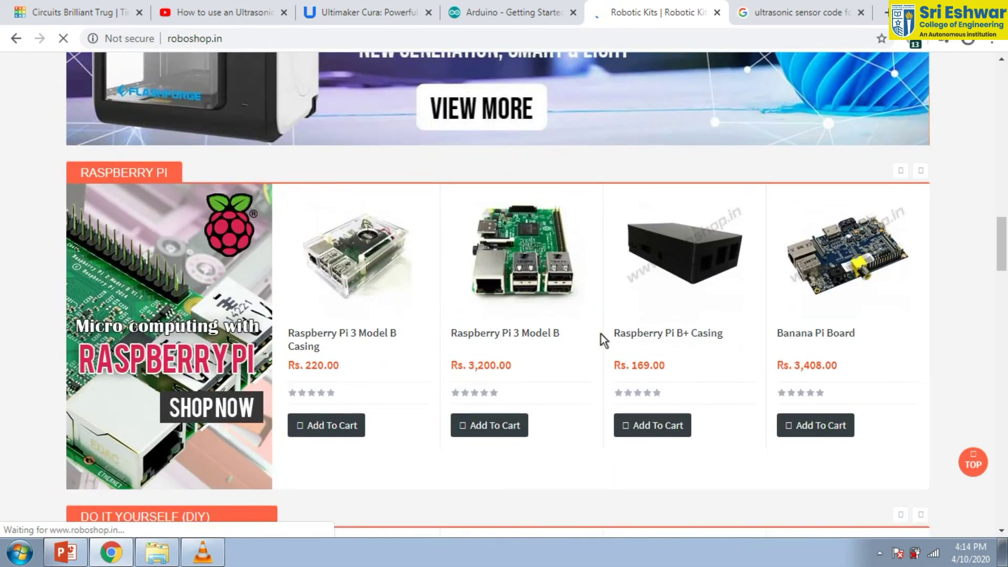
scroll(729, 345, down, 1)
scroll(730, 345, down, 3)
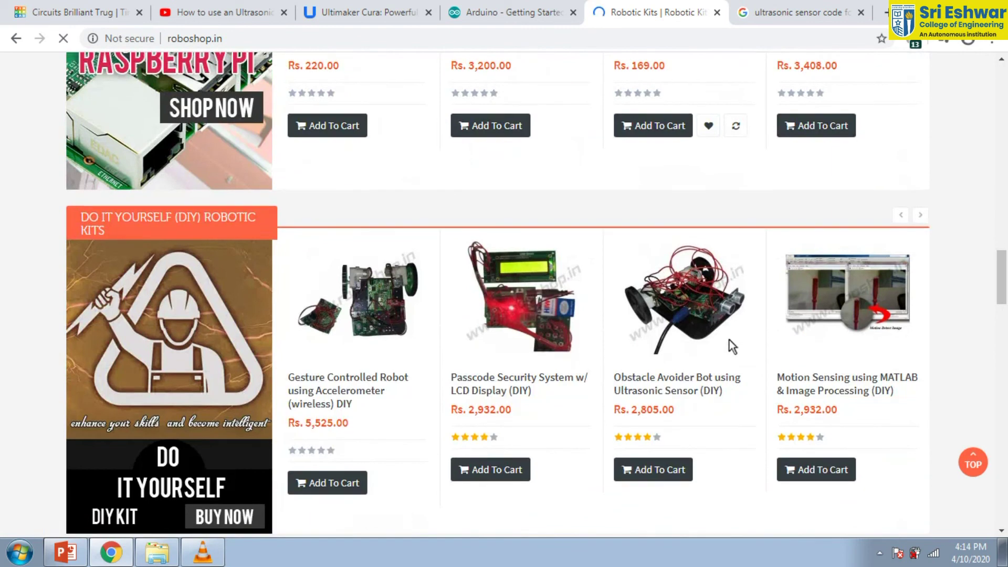
scroll(729, 345, down, 3)
scroll(729, 342, down, 2)
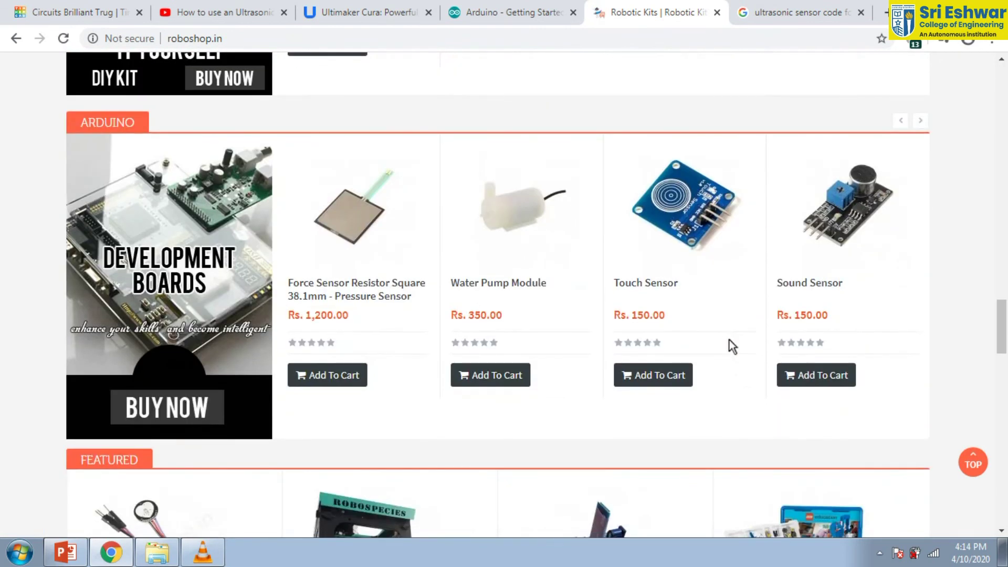
scroll(730, 342, down, 1)
scroll(729, 345, down, 2)
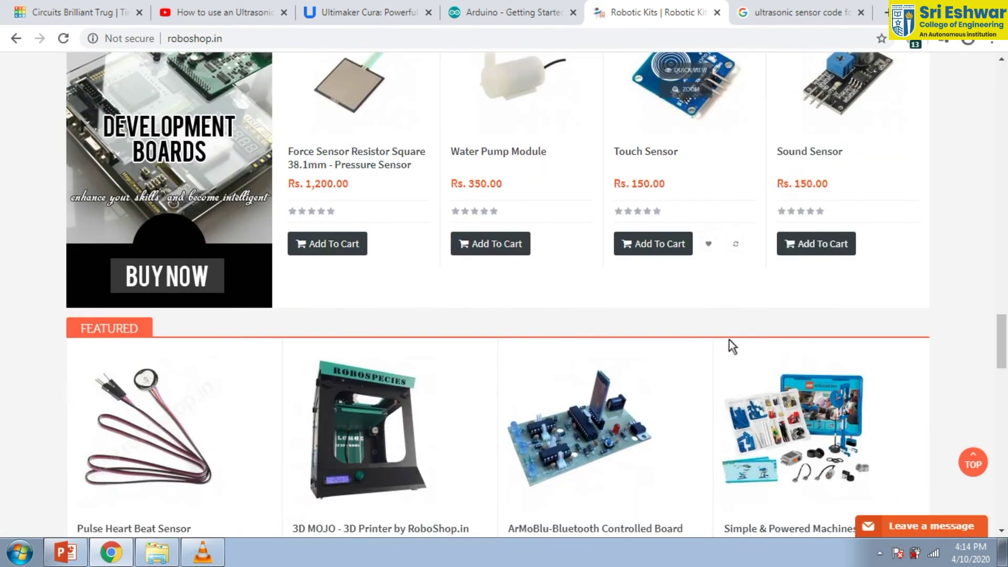
scroll(729, 345, down, 3)
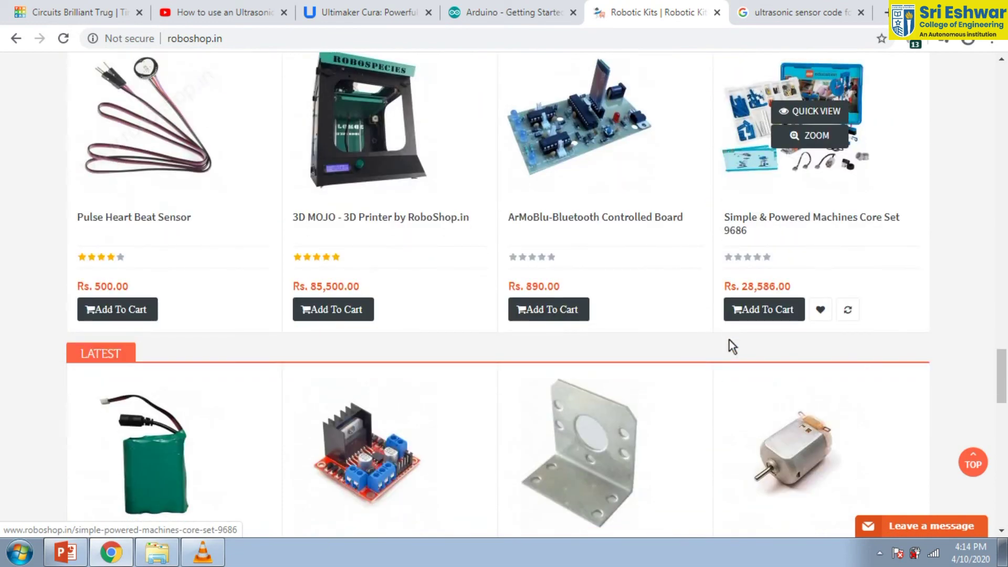
scroll(729, 345, down, 3)
scroll(729, 345, down, 3)
scroll(730, 345, down, 1)
scroll(730, 345, down, 1)
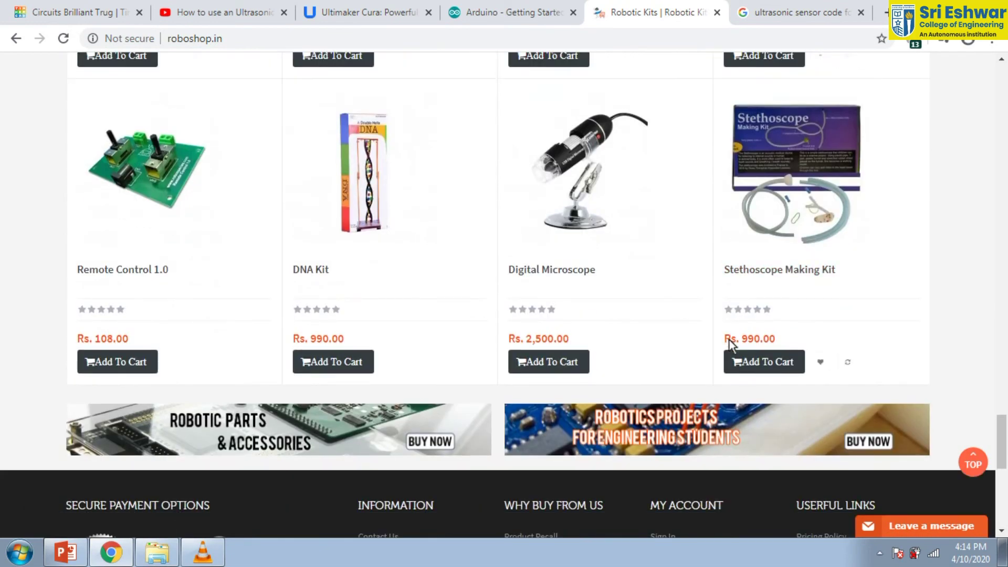
scroll(730, 340, down, 2)
scroll(728, 339, down, 1)
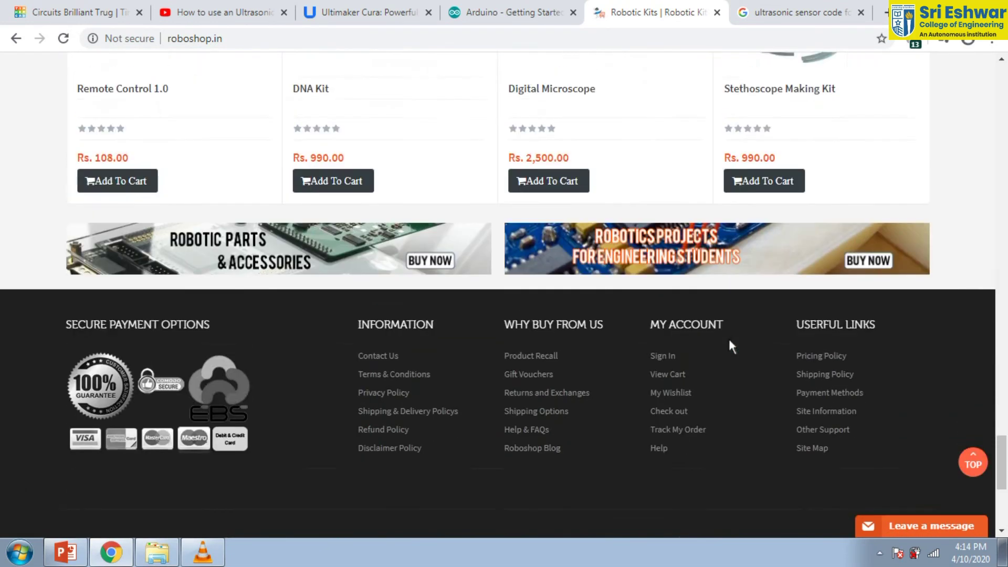
scroll(729, 339, up, 3)
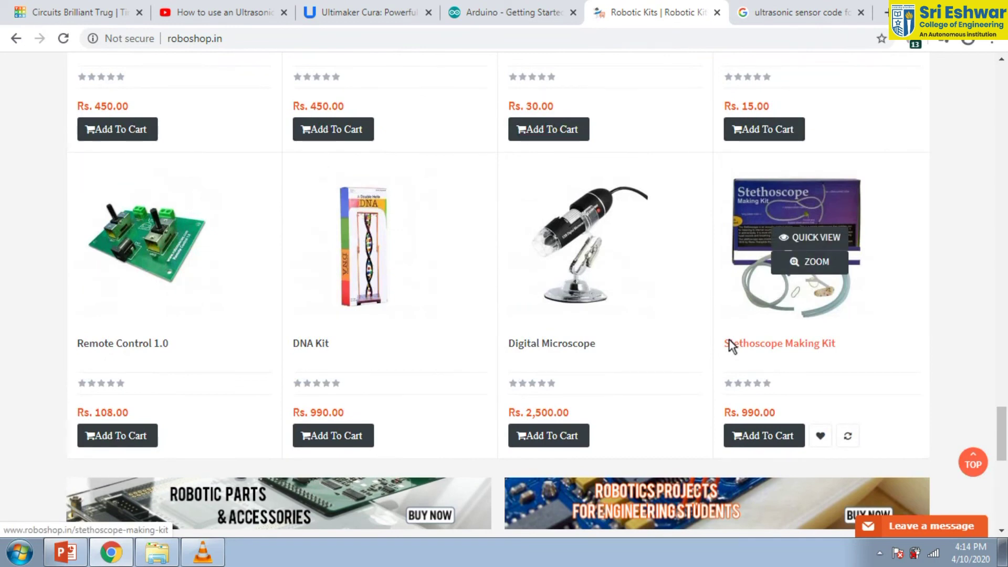
scroll(730, 340, up, 1)
scroll(729, 339, up, 2)
scroll(643, 214, up, 3)
scroll(600, 282, up, 5)
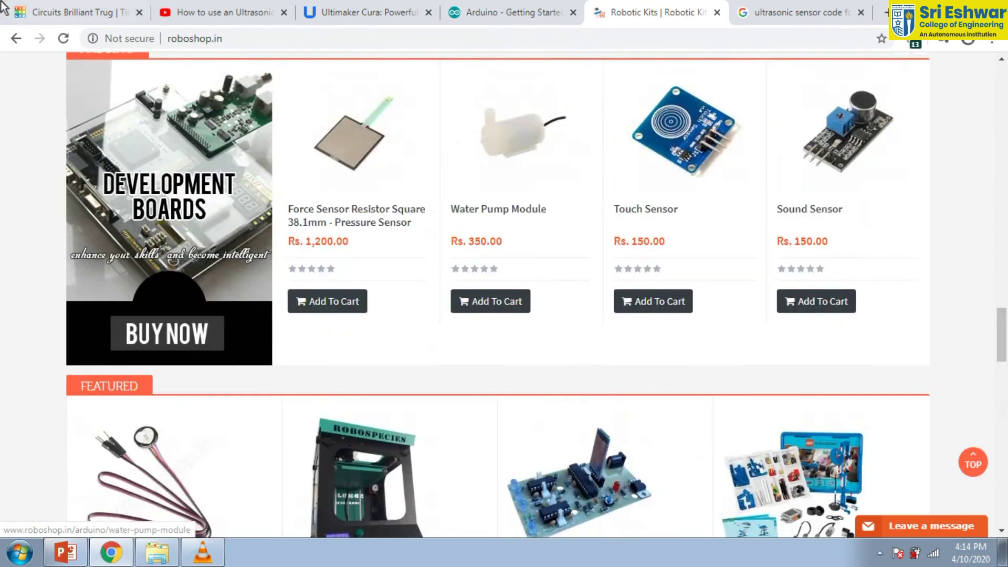
Step: Go back from Roboshop to the 'robokits robo.in' search results
click(15, 38)
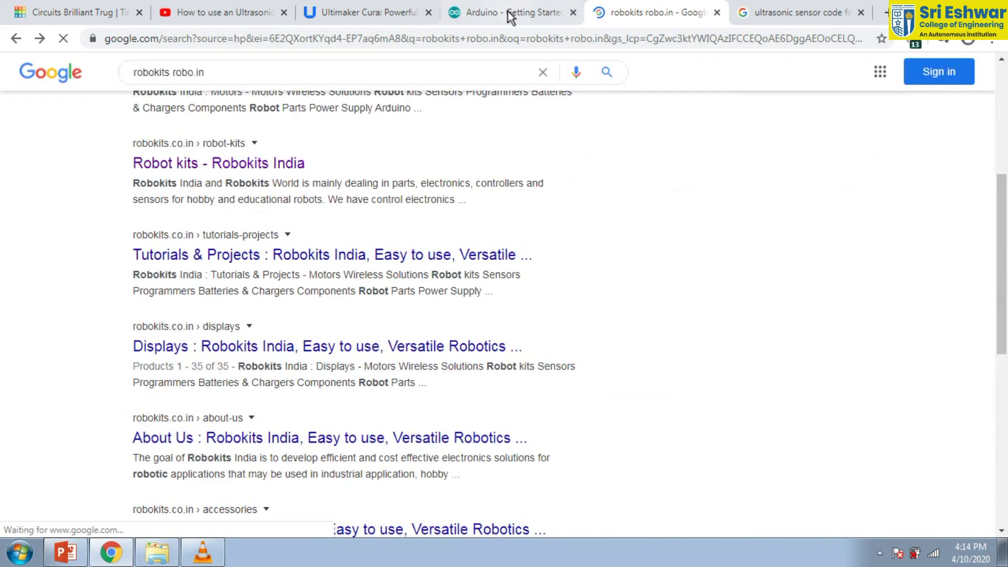
click(510, 14)
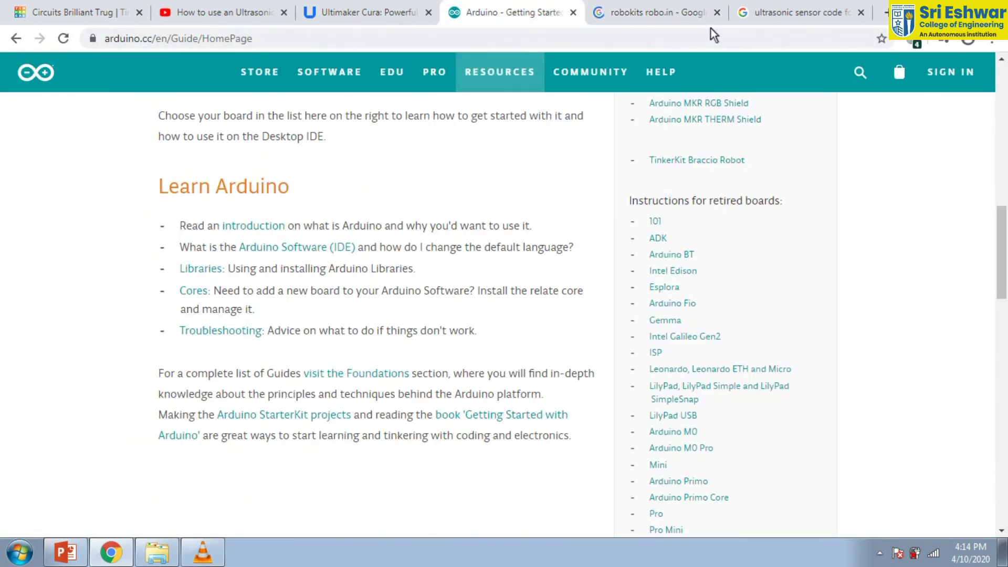
click(696, 10)
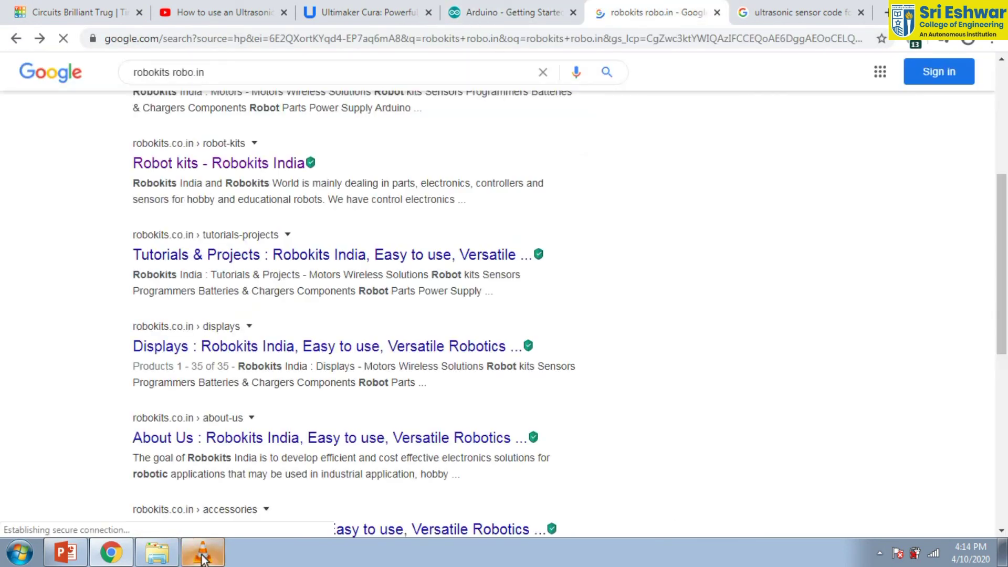
right_click(203, 556)
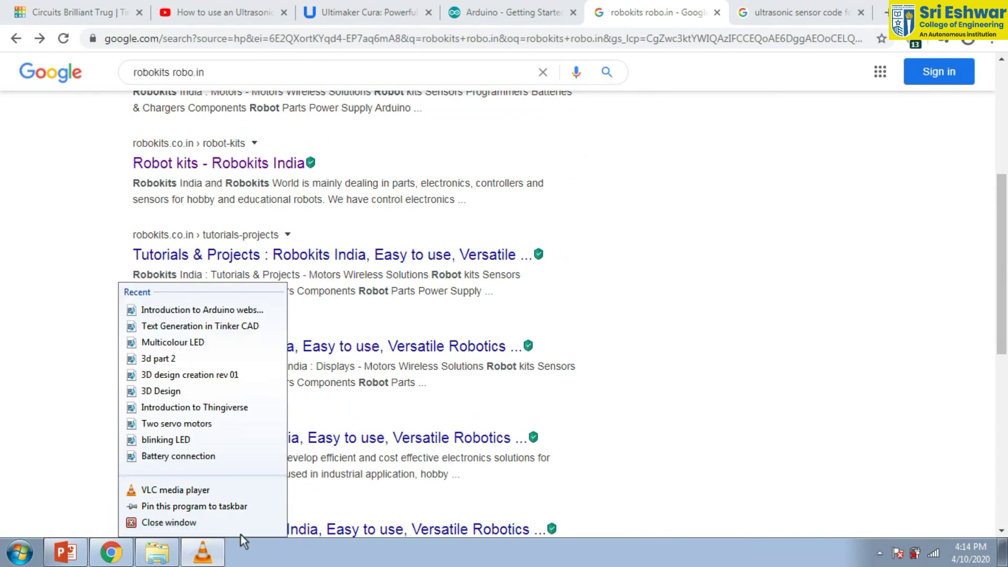
click(677, 439)
scroll(847, 433, up, 4)
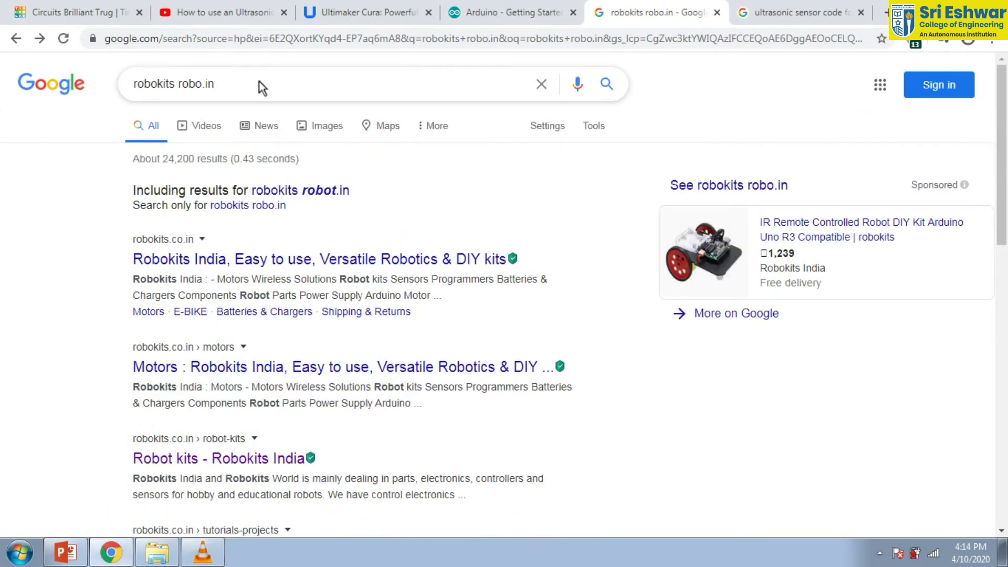
drag(259, 83, 5, 51)
text(ultra)
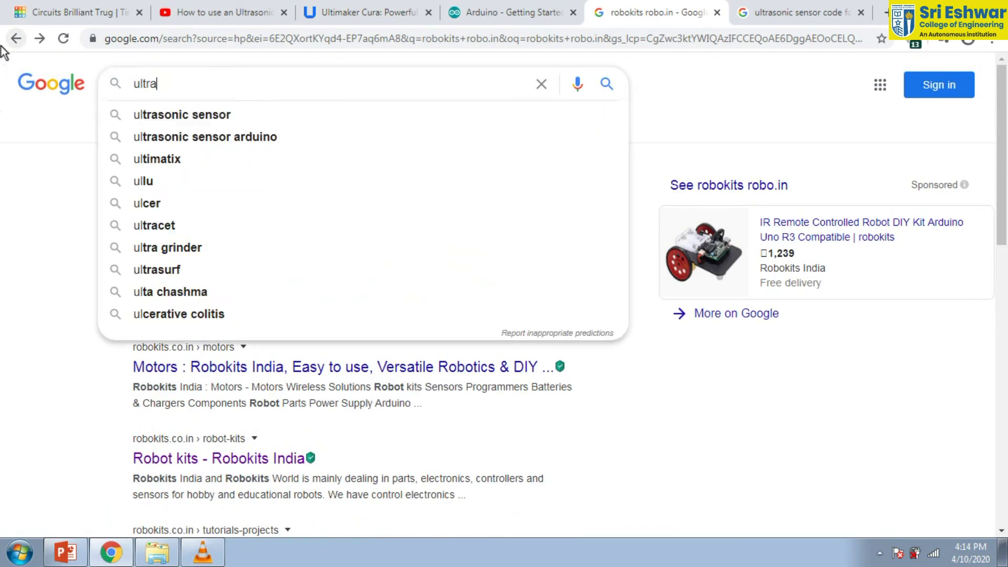
text(sonic sensor)
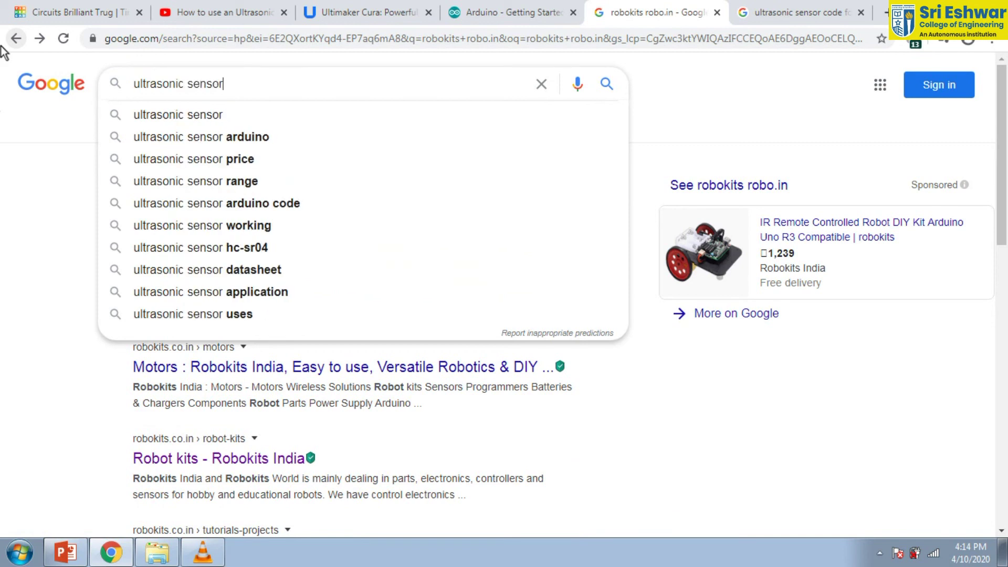
Step: Search 'ultrasonic sensor arduino' from the suggestions, then remove 'arduino' from the query
click(226, 137)
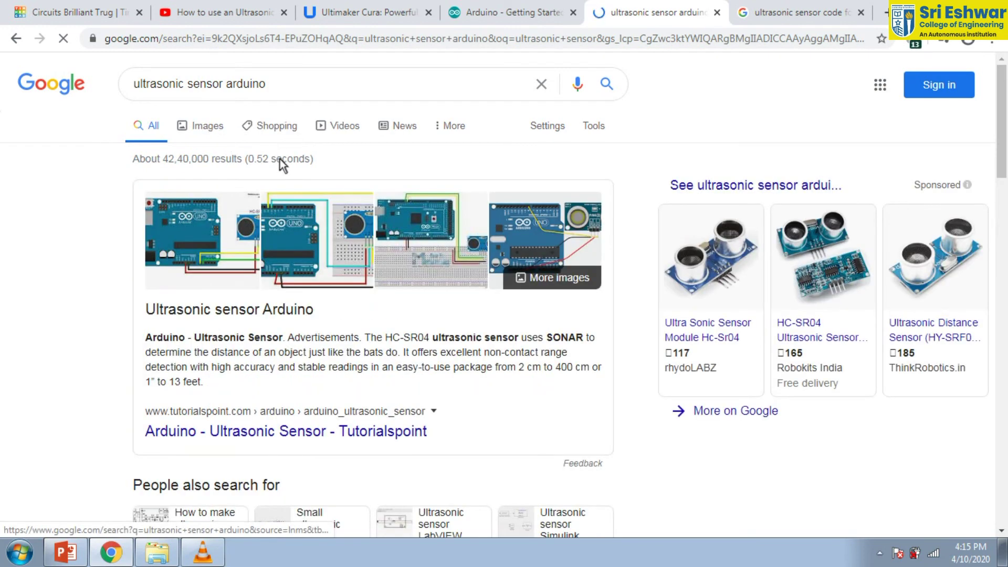
scroll(289, 100, down, 1)
scroll(338, 315, down, 2)
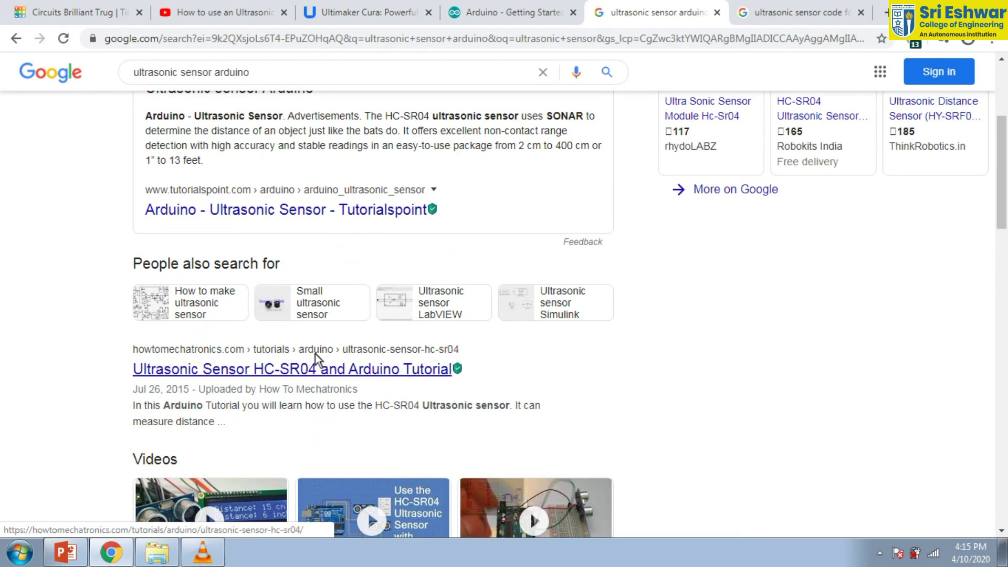
scroll(315, 354, up, 3)
drag(280, 82, 241, 87)
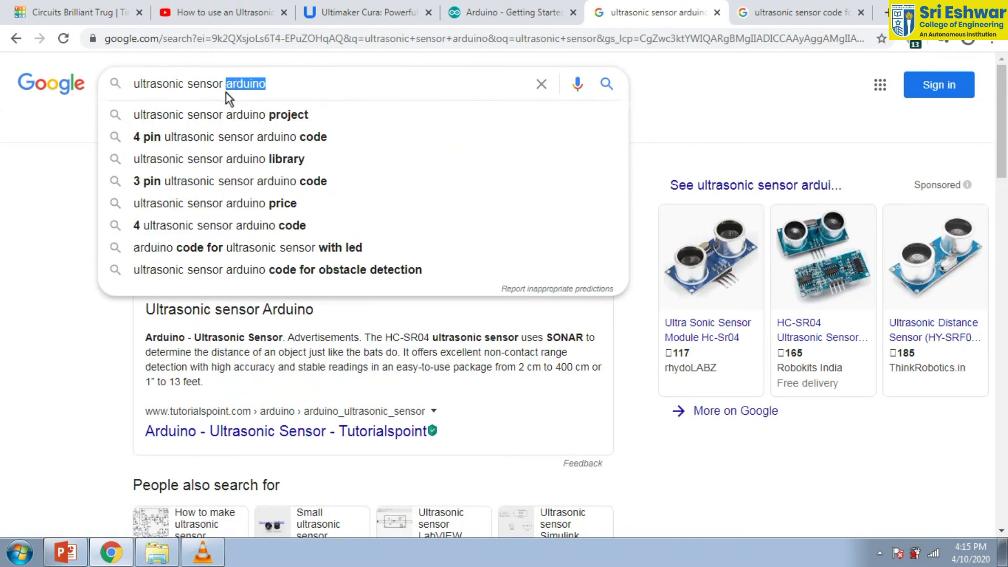
key(BackSpace)
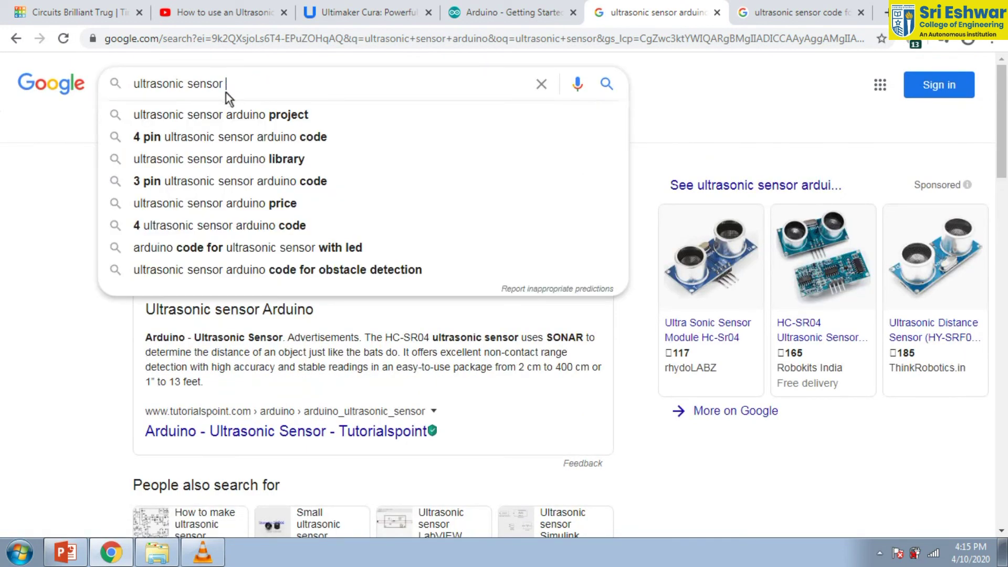